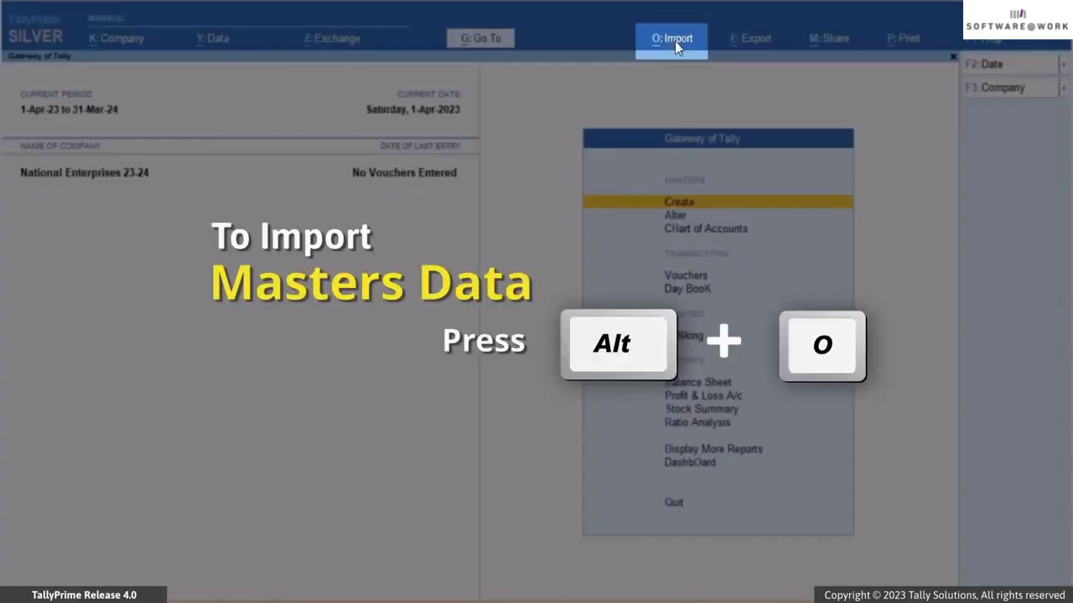
Step: Open the export of a sample Excel file for masters
click(674, 42)
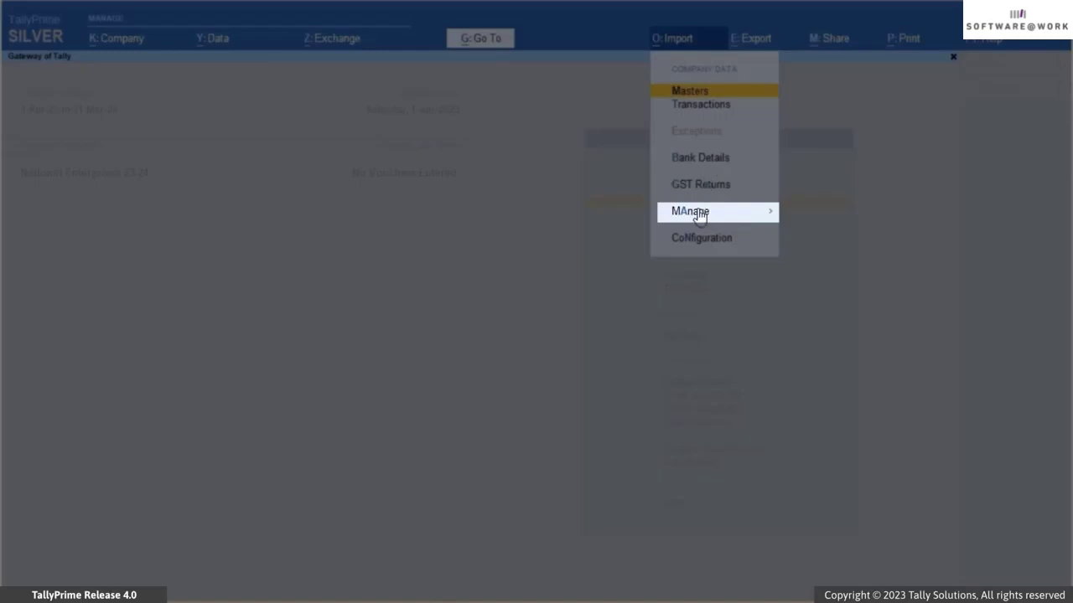
click(700, 213)
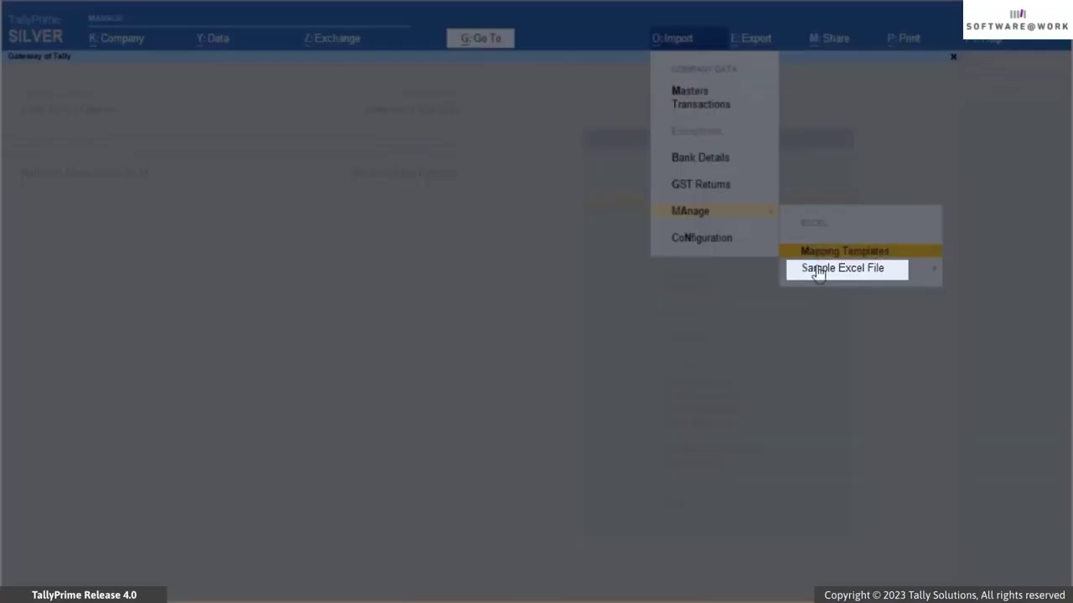
click(817, 268)
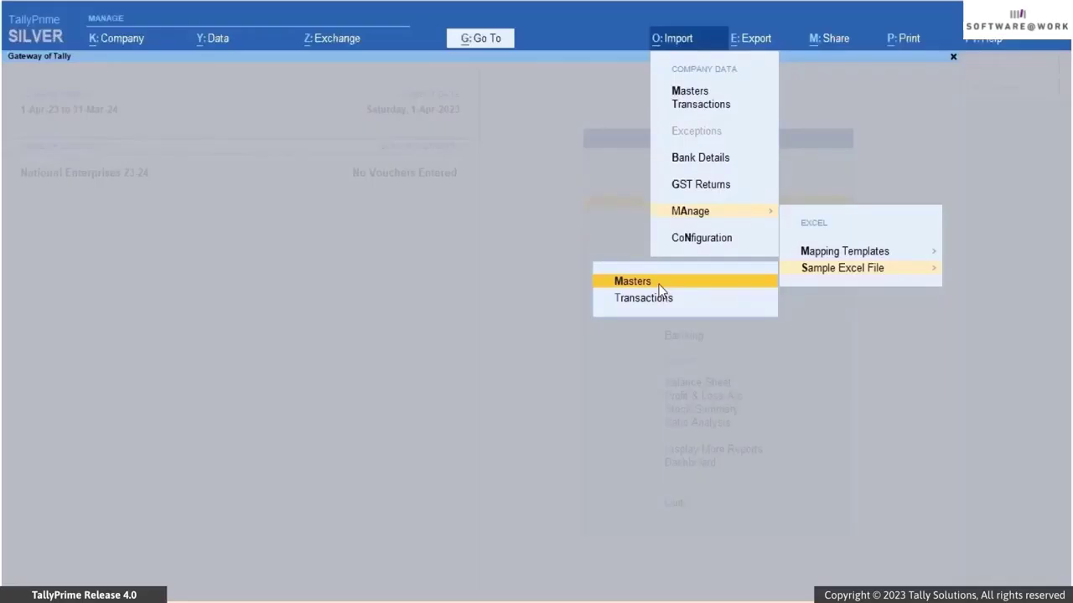
click(659, 284)
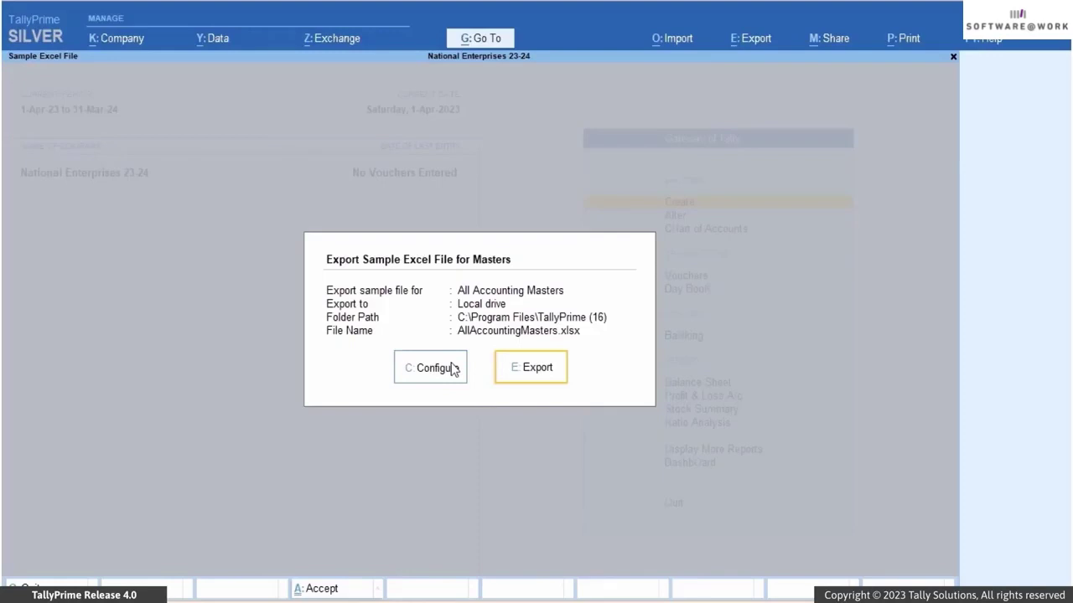
Step: Configure the sample file export for the Ledger master and export it as an Excel spreadsheet
click(453, 369)
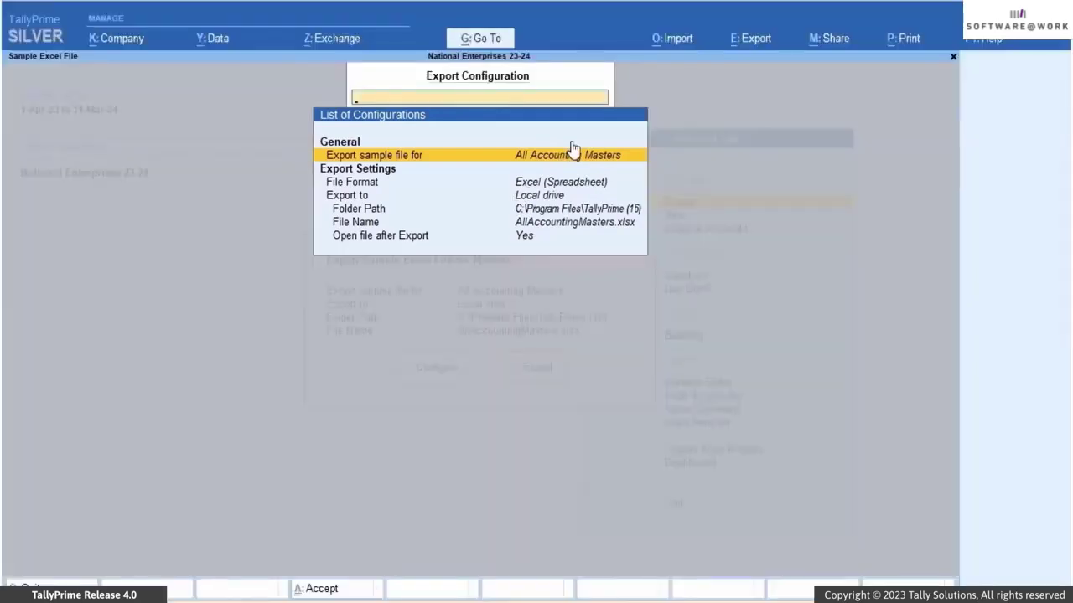
click(572, 151)
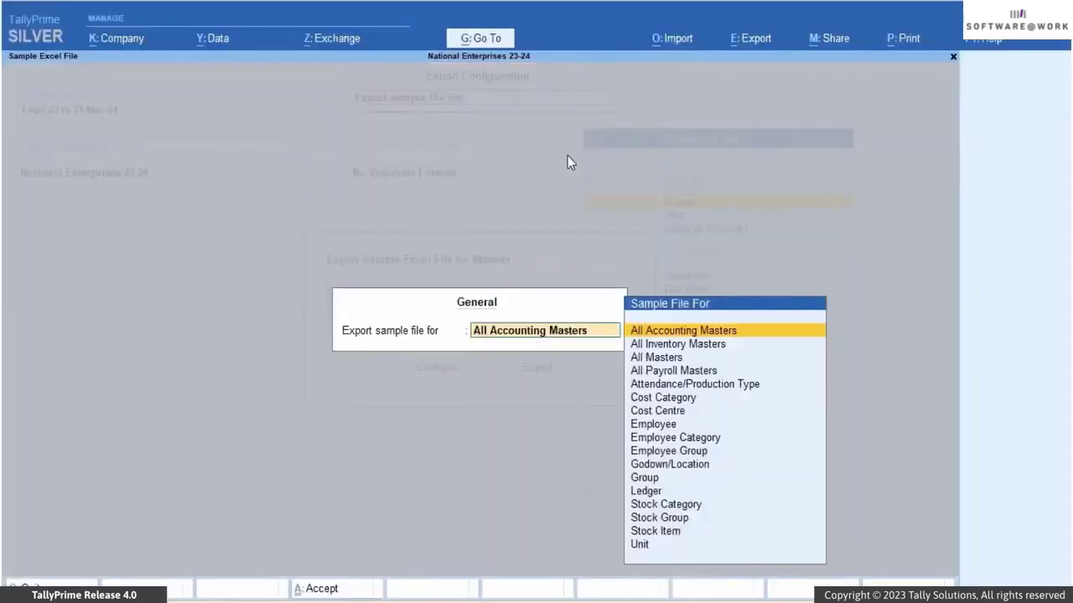
text(Ledg)
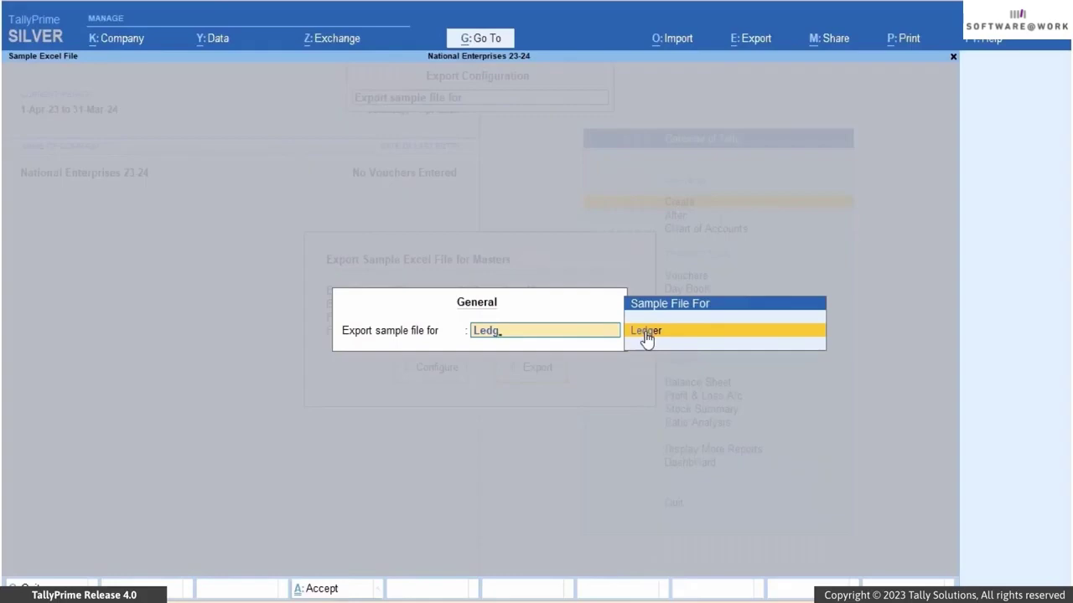
click(647, 332)
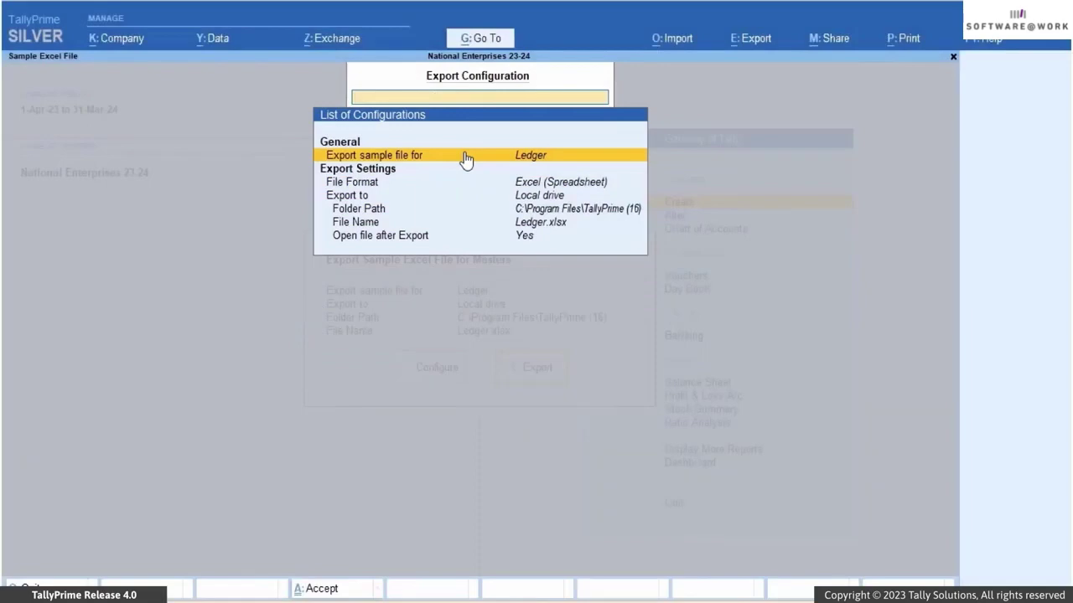
key(Escape)
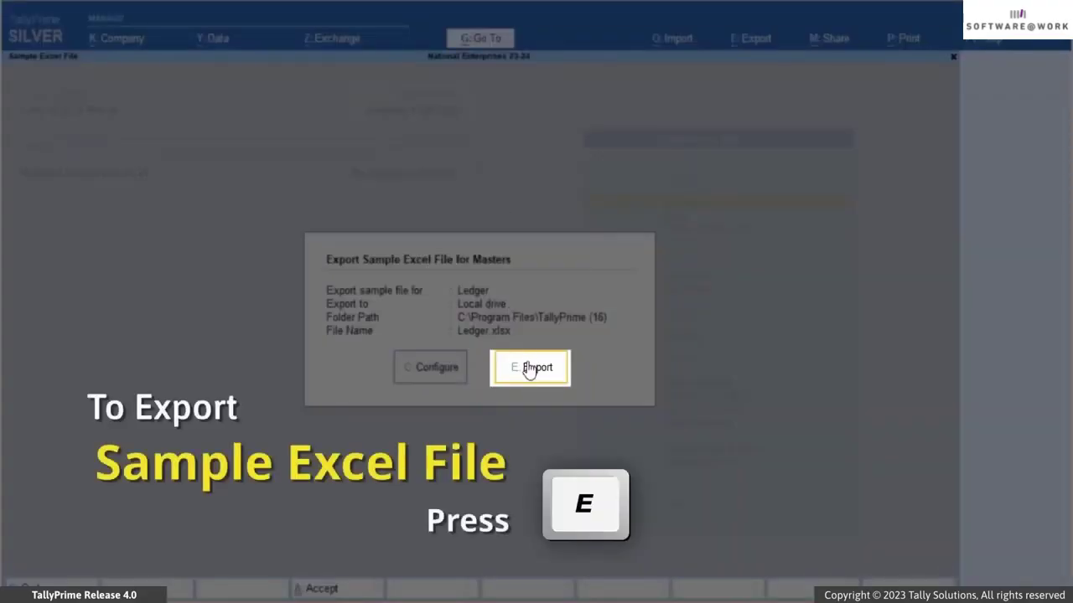
key(e)
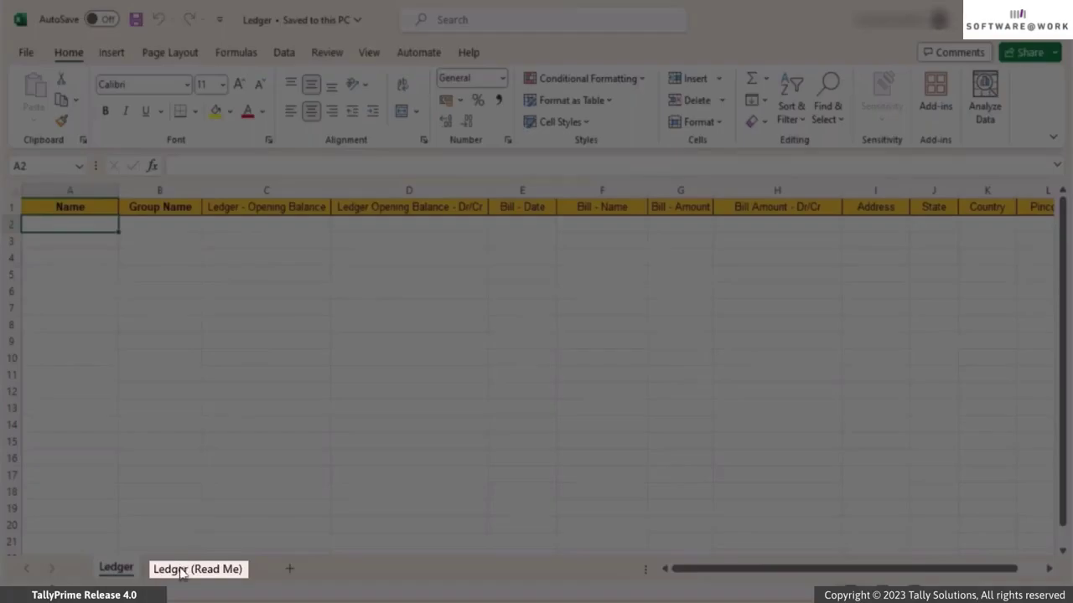
Step: Review the sample workbook's Ledger (Read Me) and Ledger worksheets, and open the LedgerQ1 workbook from the Export&ImportFiles folder
click(178, 569)
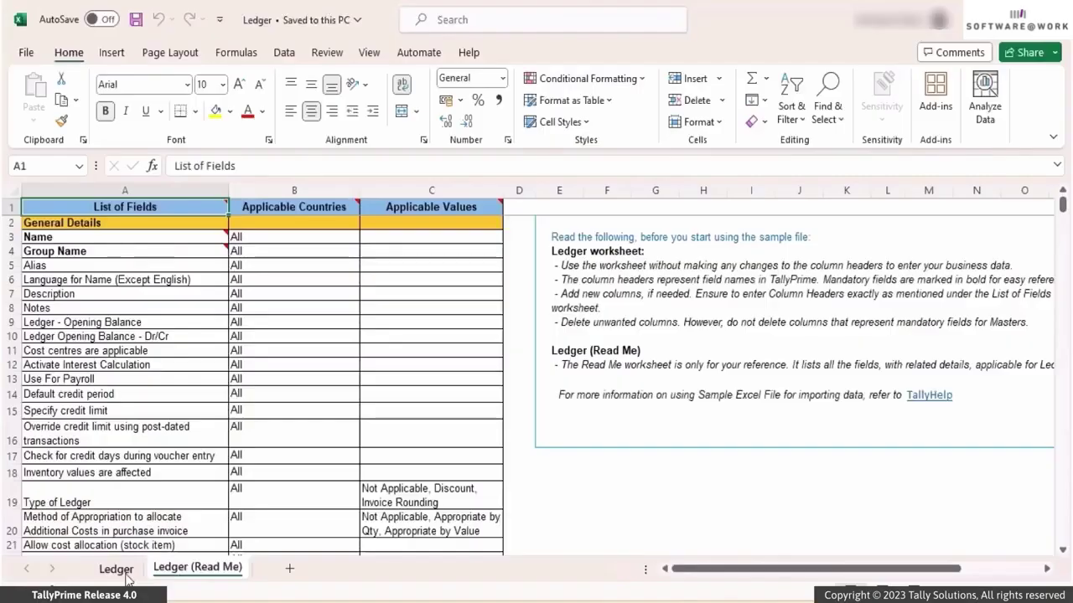
click(123, 572)
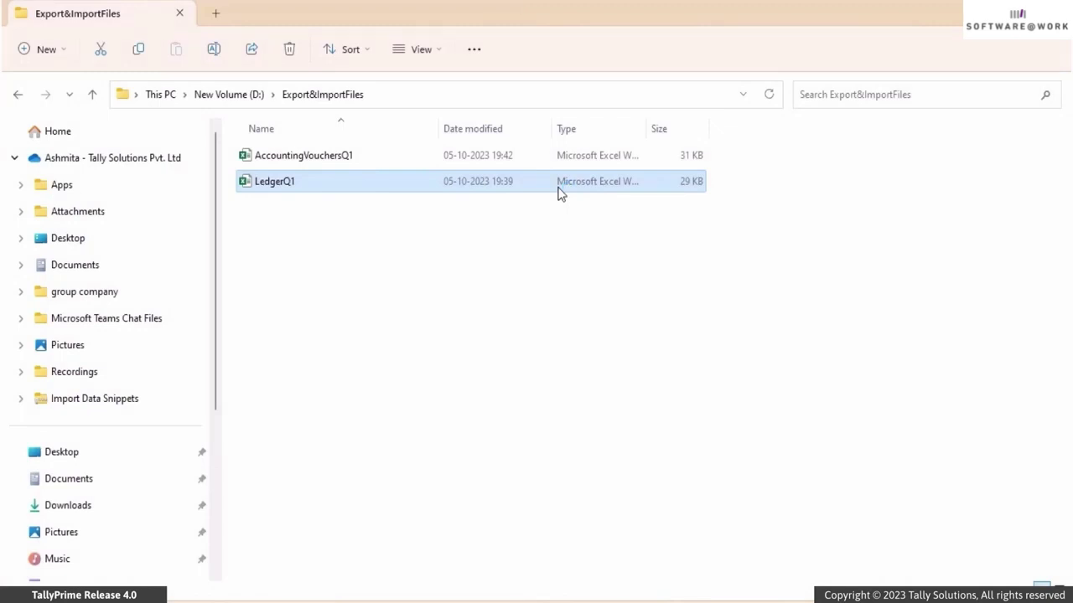
double_click(561, 194)
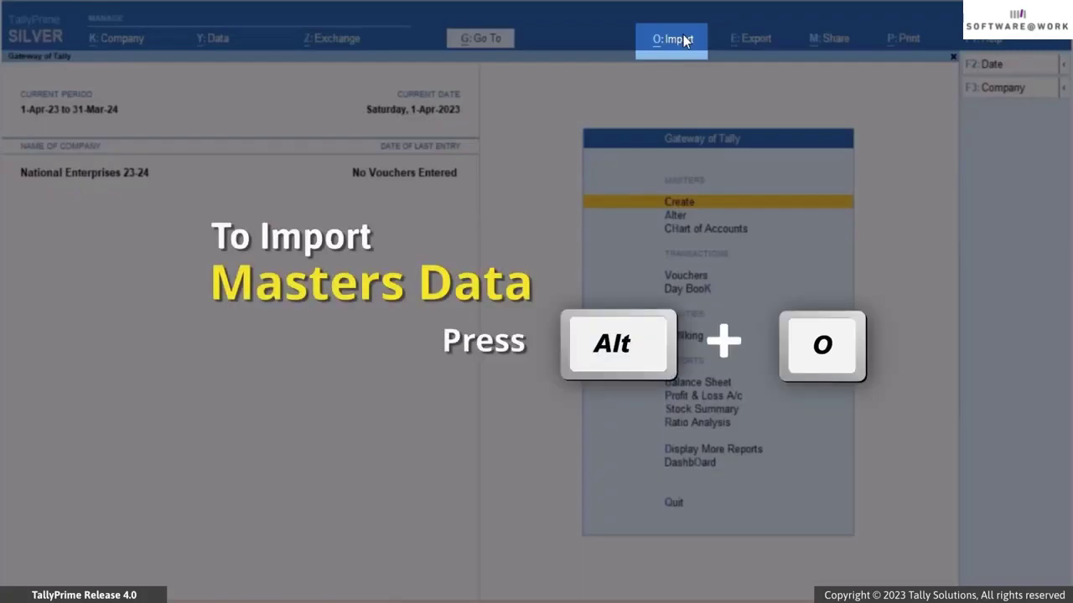
Step: Start a masters import in Excel (Spreadsheet) format from LedgerQ1.xlsx, using the Ledger worksheet
click(683, 39)
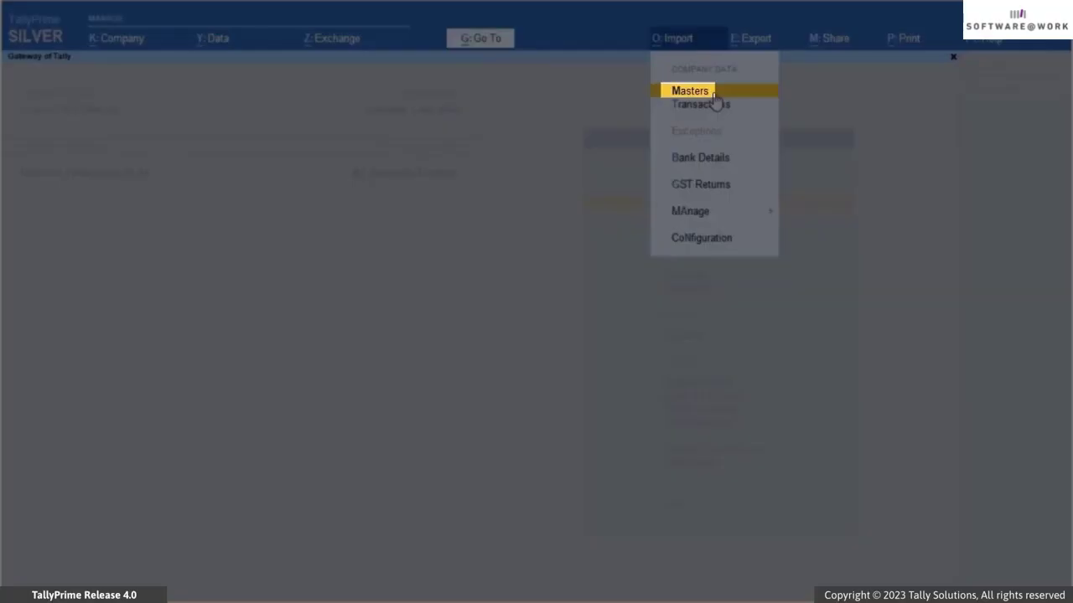
click(689, 91)
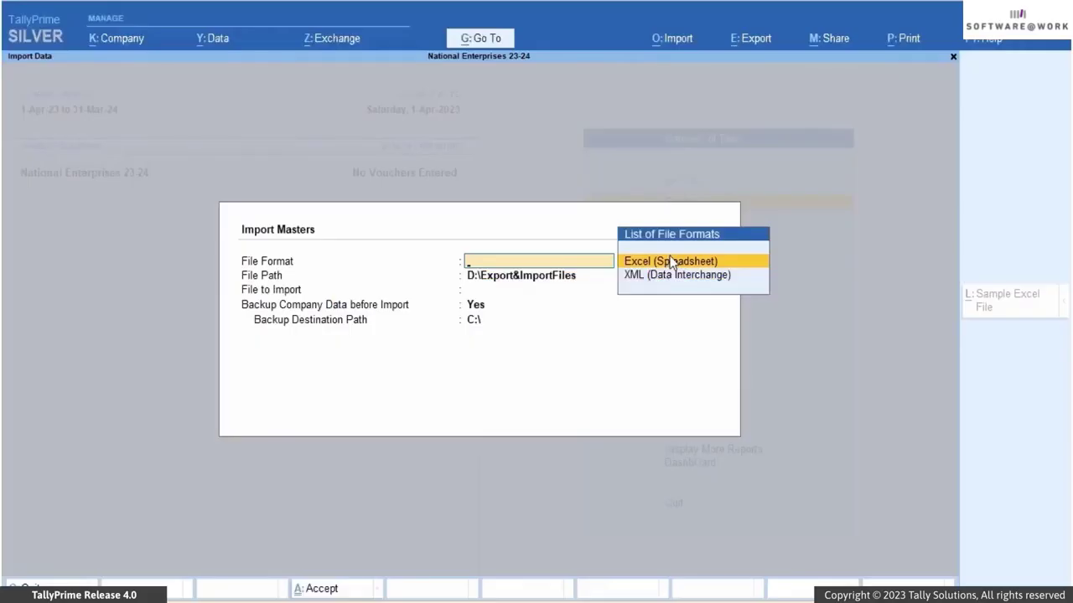
click(672, 262)
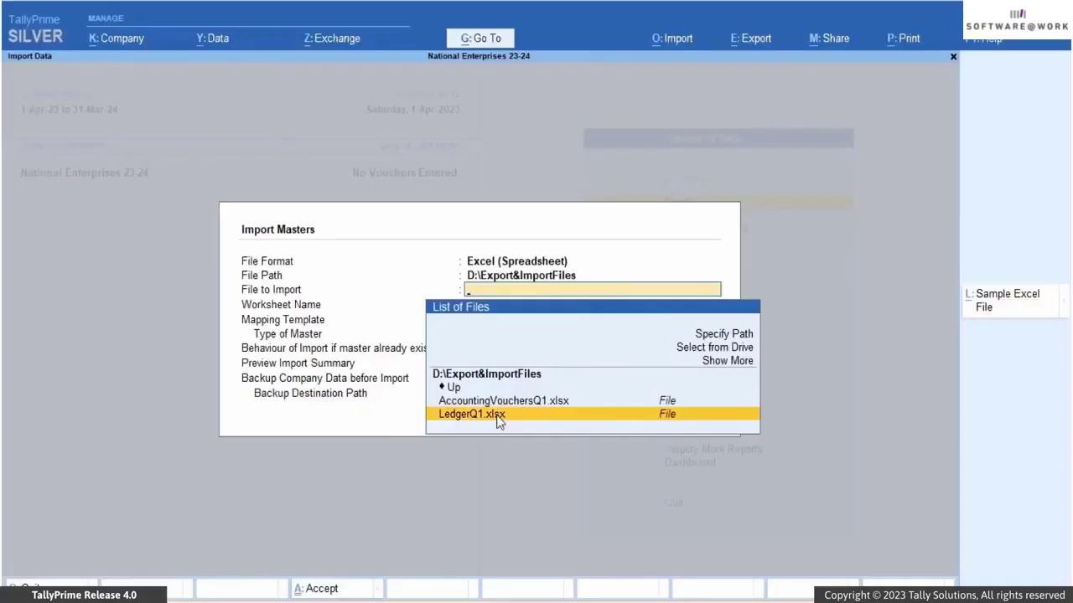
click(499, 424)
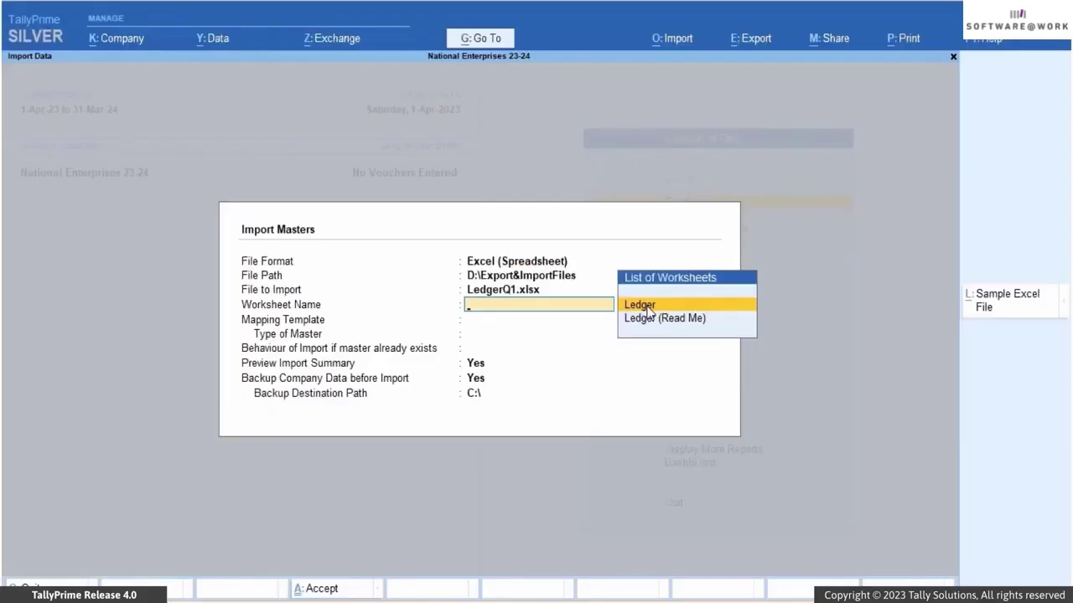
click(648, 309)
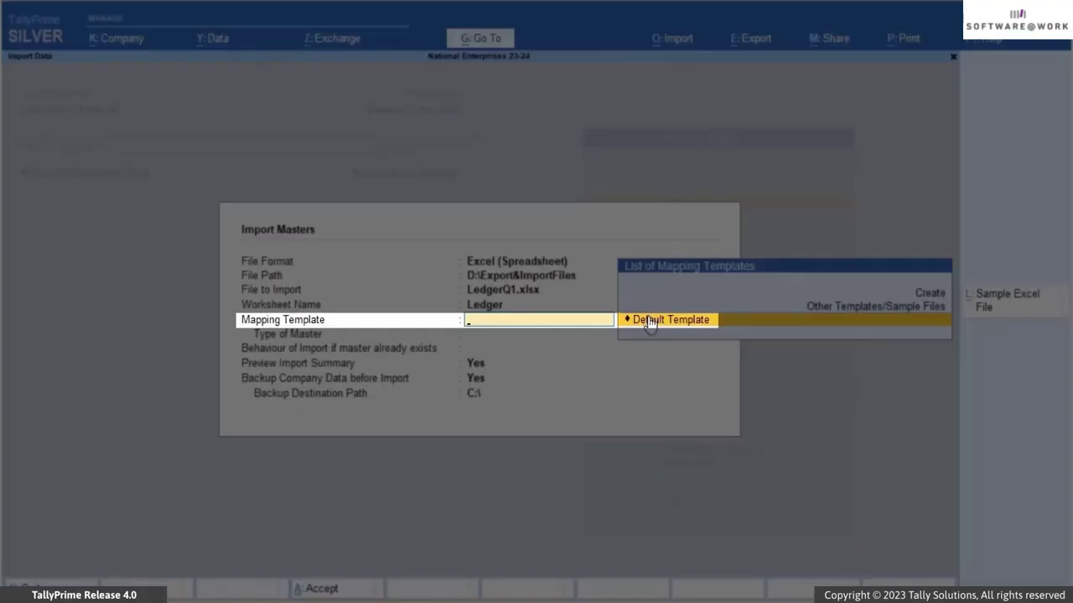
Step: Use the Default Template with master type Ledger, and set the behaviour for existing masters to Ignore Duplicates
click(650, 321)
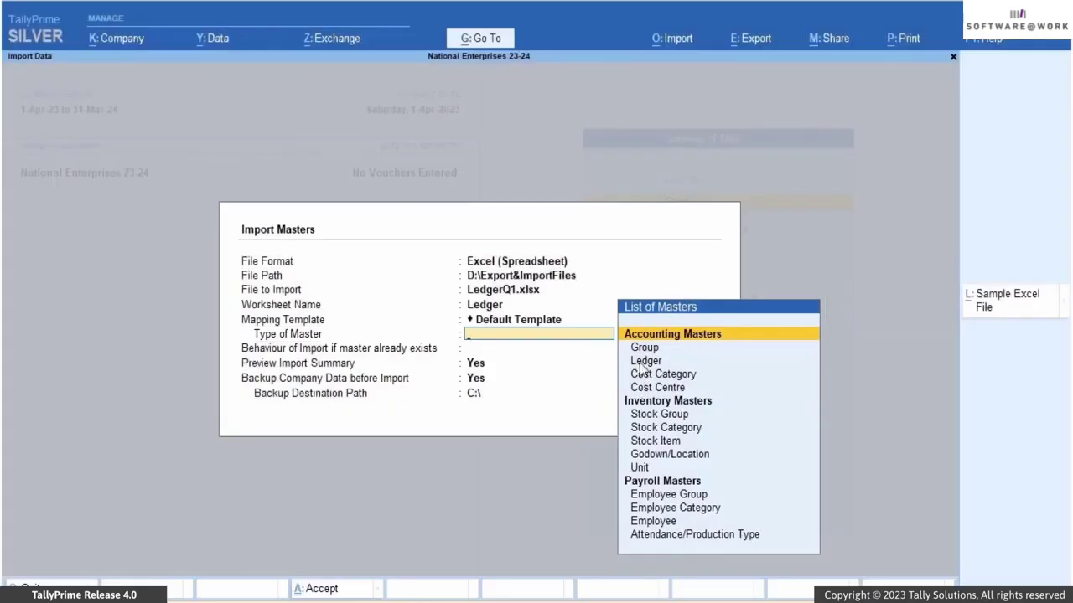
click(640, 364)
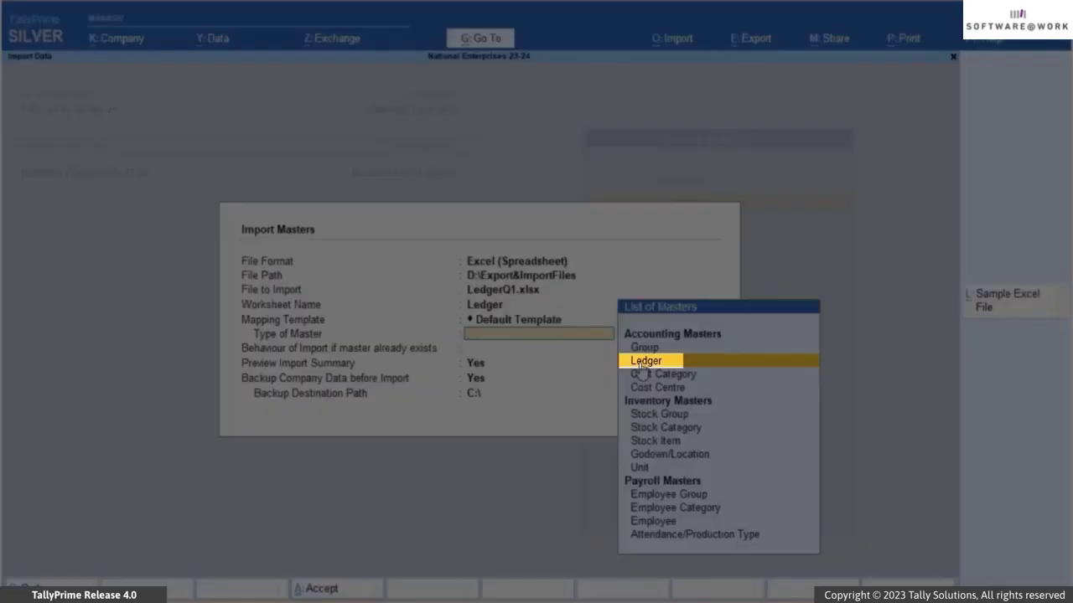
click(641, 366)
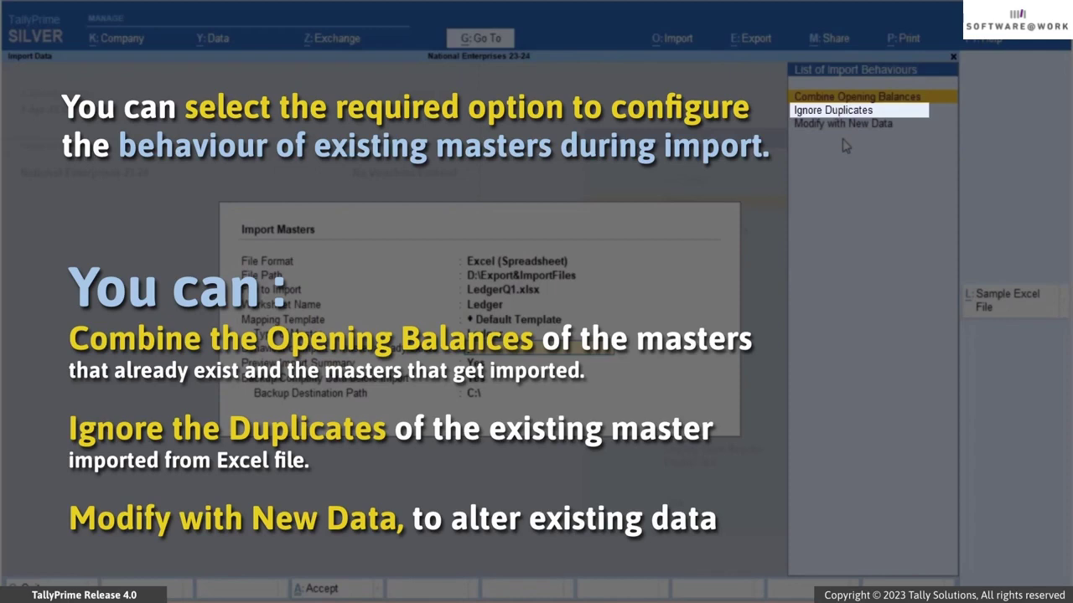
key(Down)
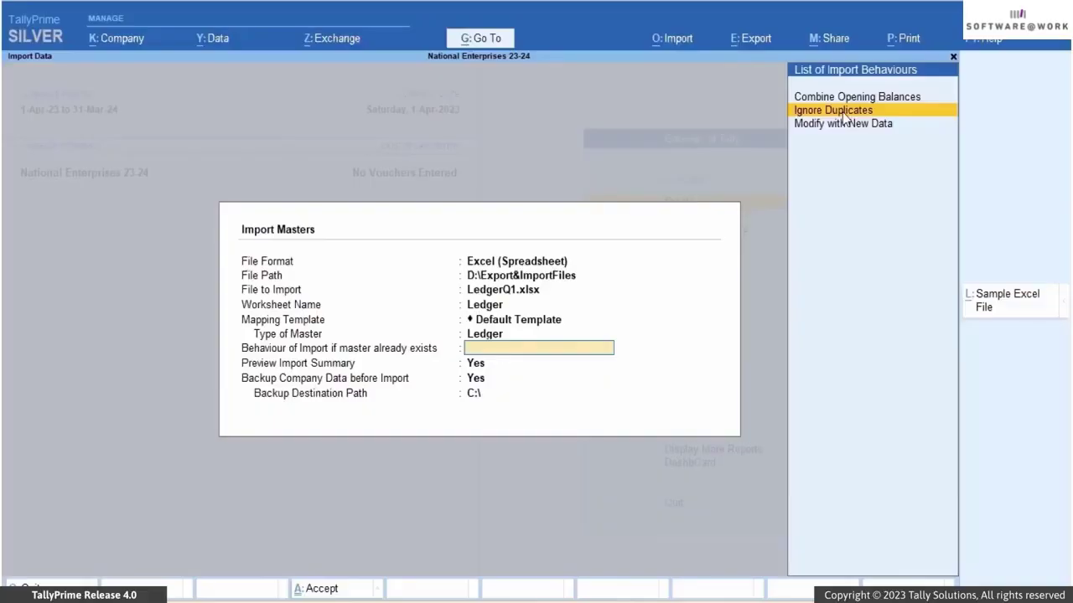
click(842, 112)
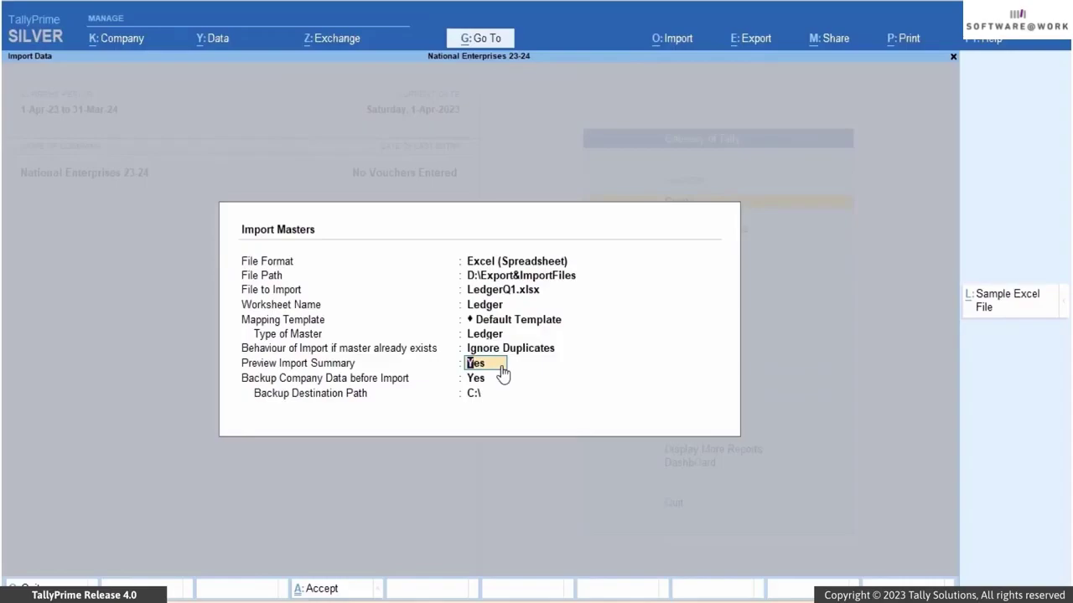
Step: Keep the import preview and company backup enabled with D:\ as backup destination, and import the ledgers
key(Return)
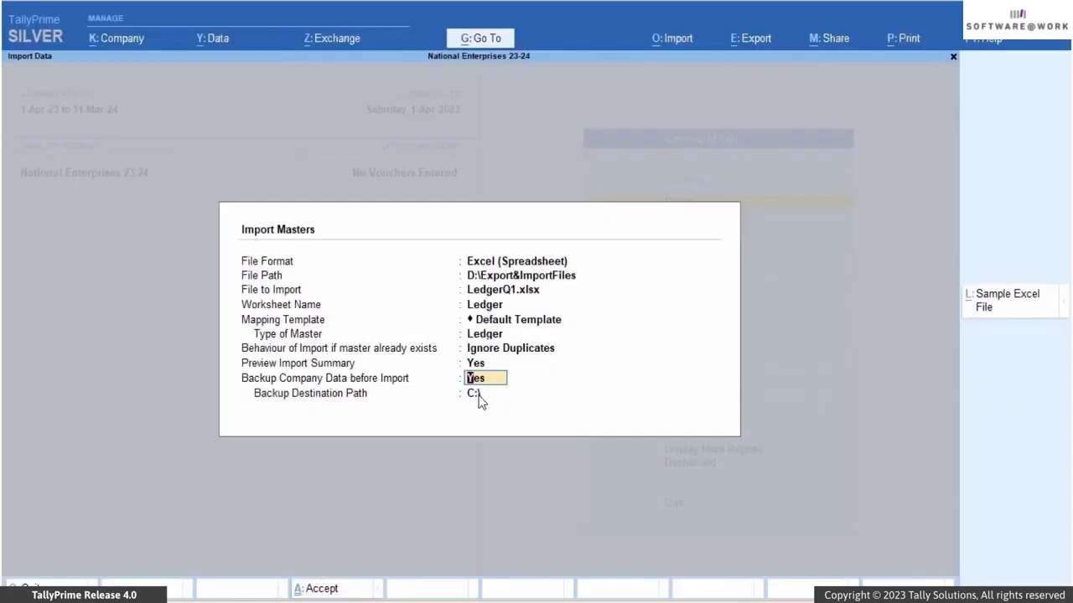
click(478, 392)
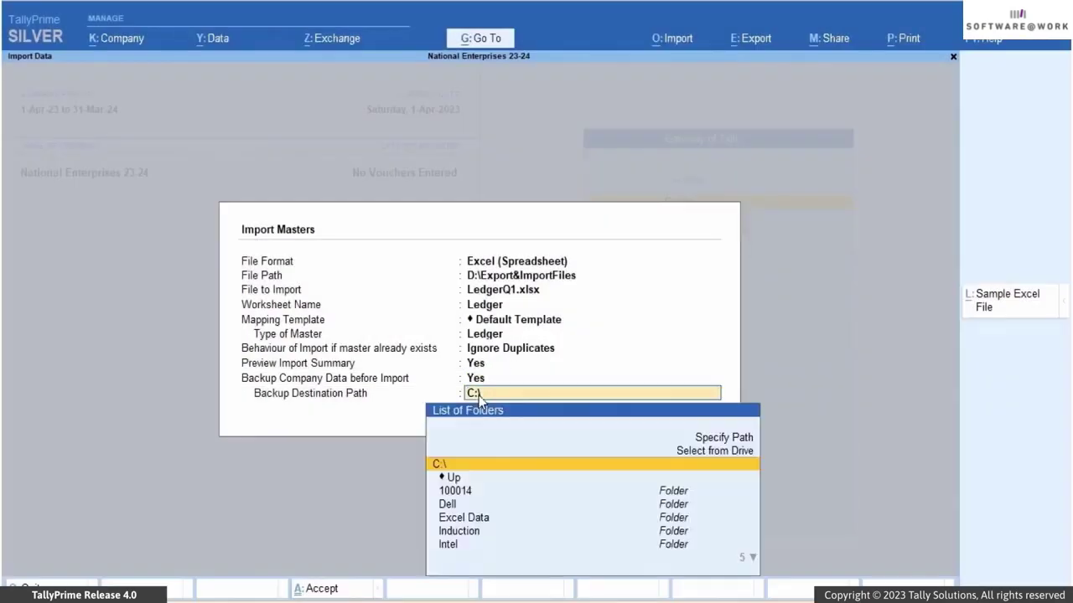
click(697, 452)
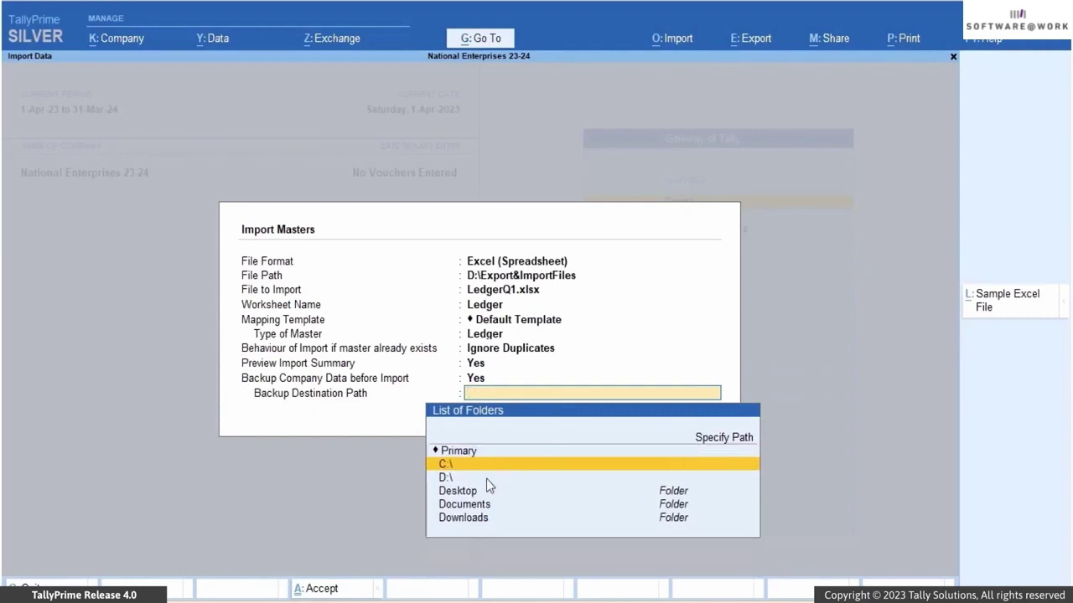
click(487, 478)
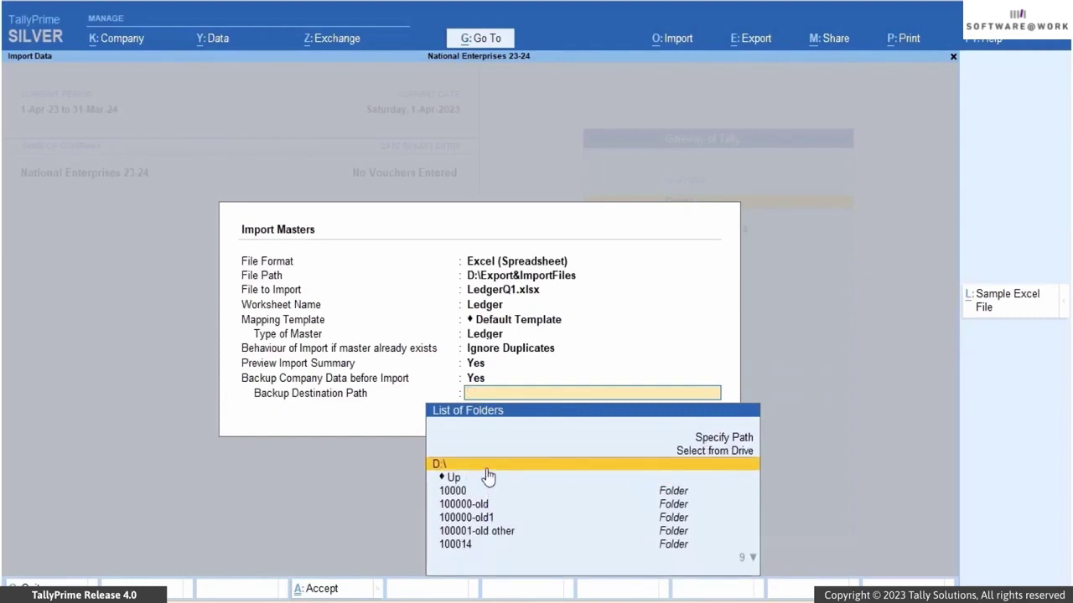
click(486, 468)
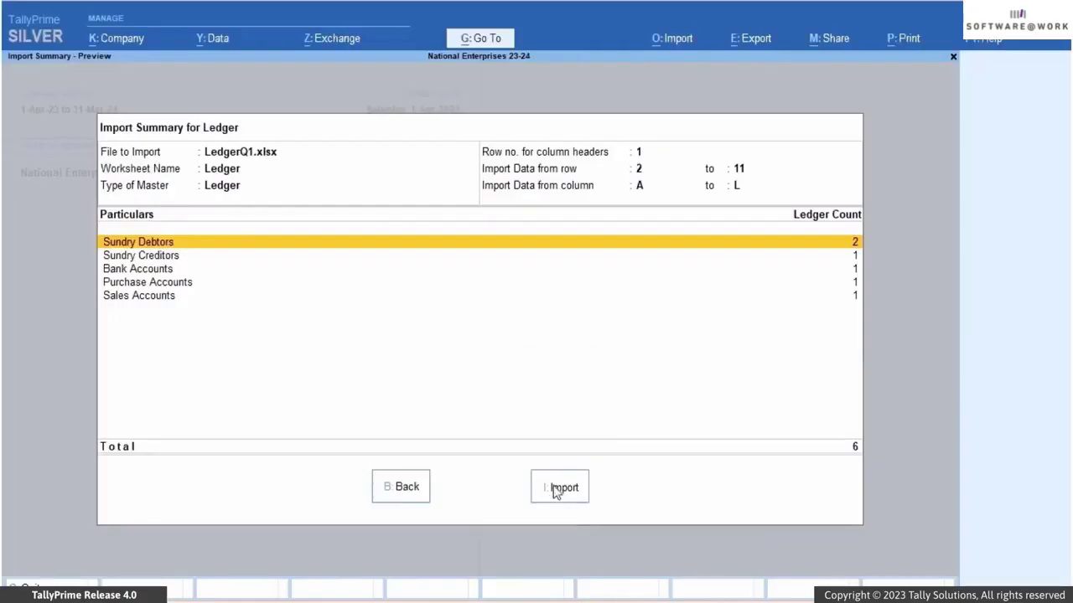
click(554, 494)
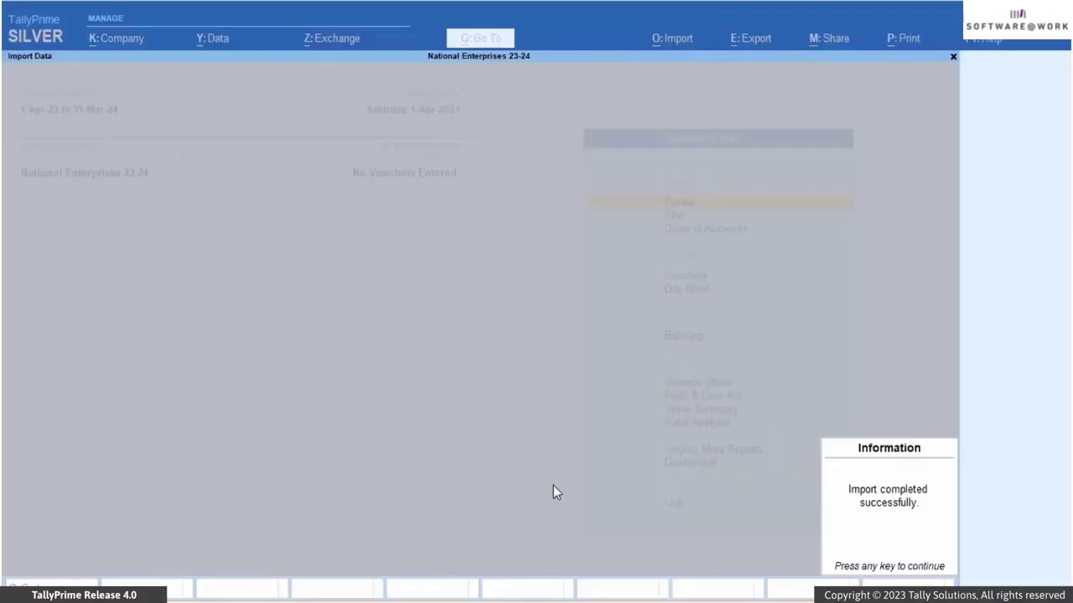
key(Return)
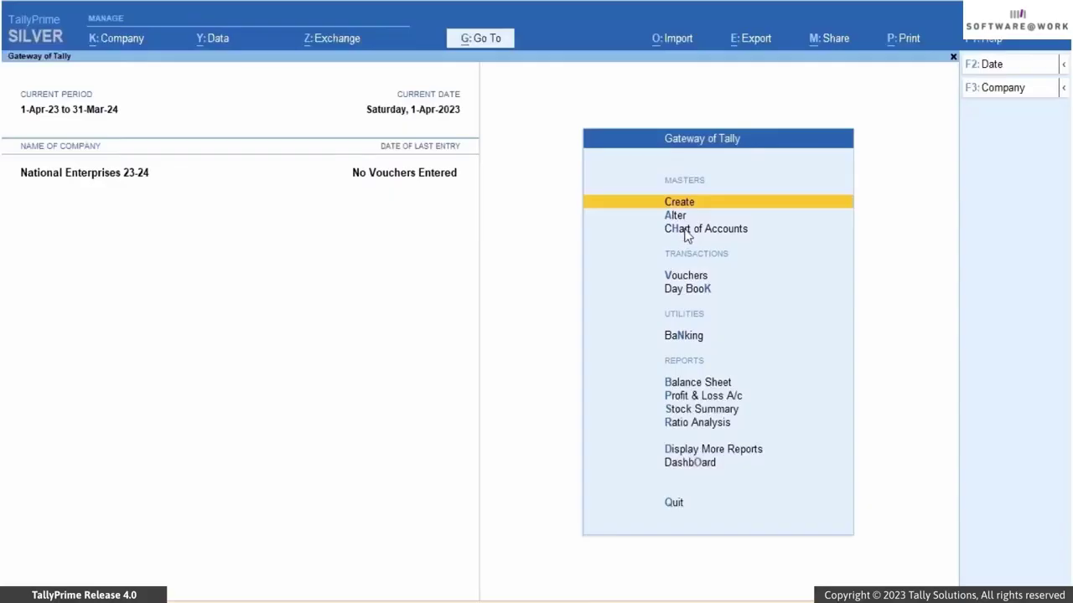
Step: Open the ABC Company Limited ledger from the chart of accounts to check its imported details
click(684, 229)
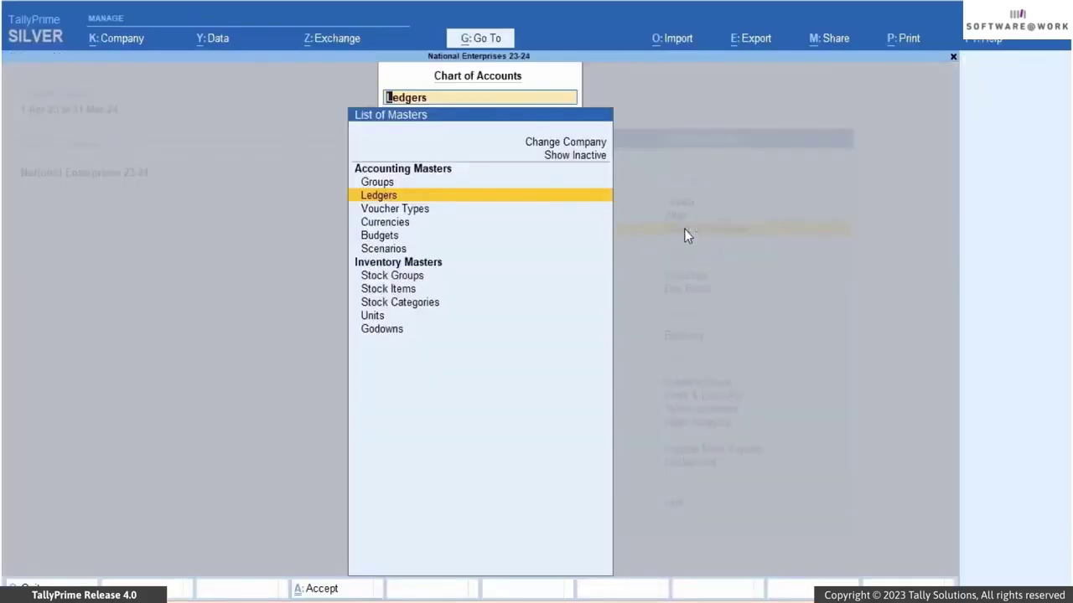
click(382, 200)
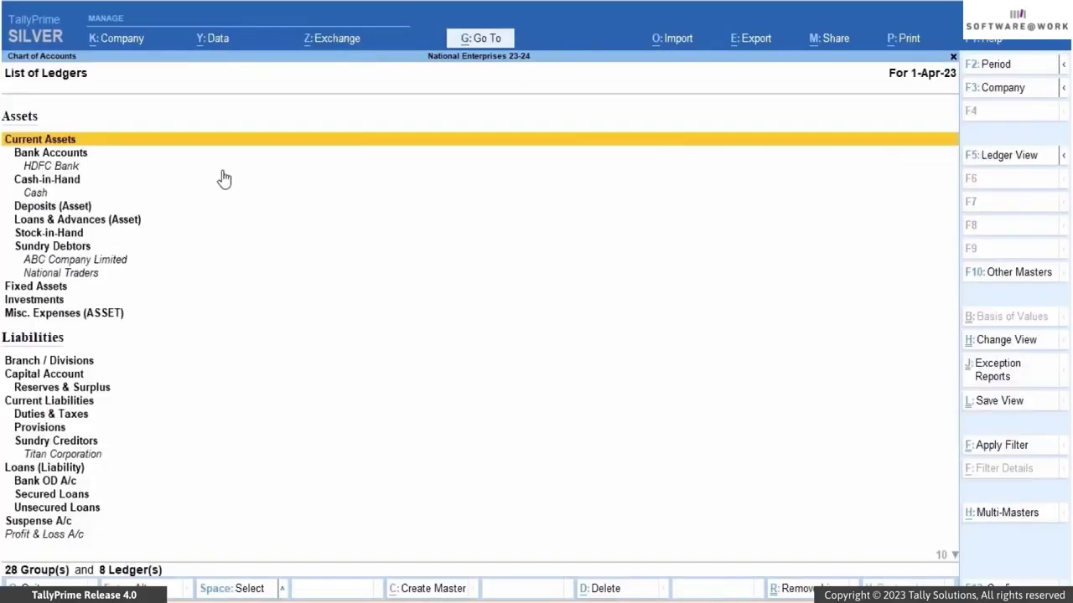
click(119, 263)
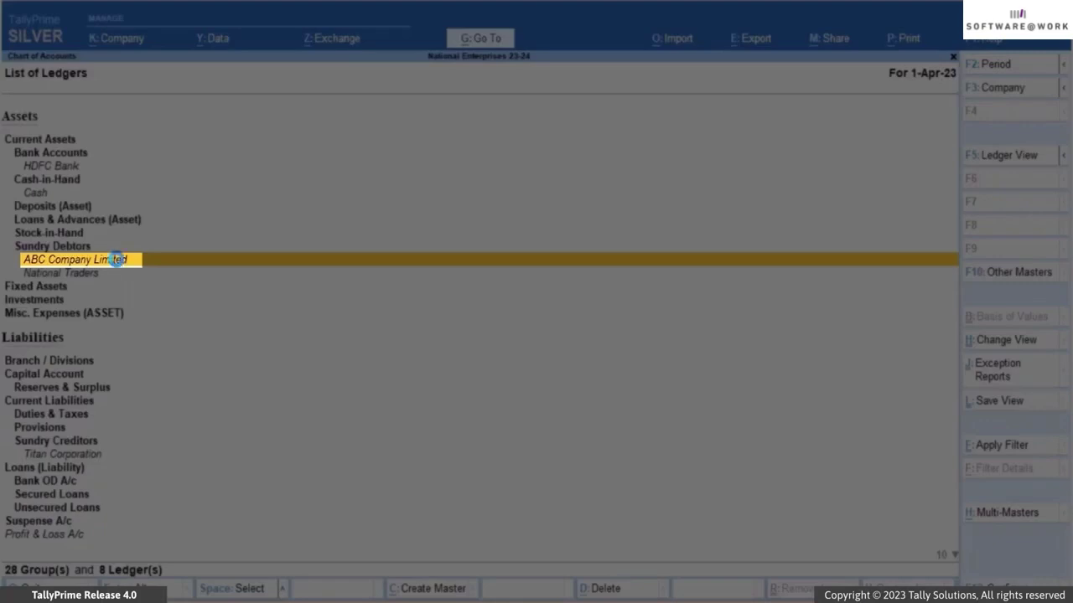
click(119, 264)
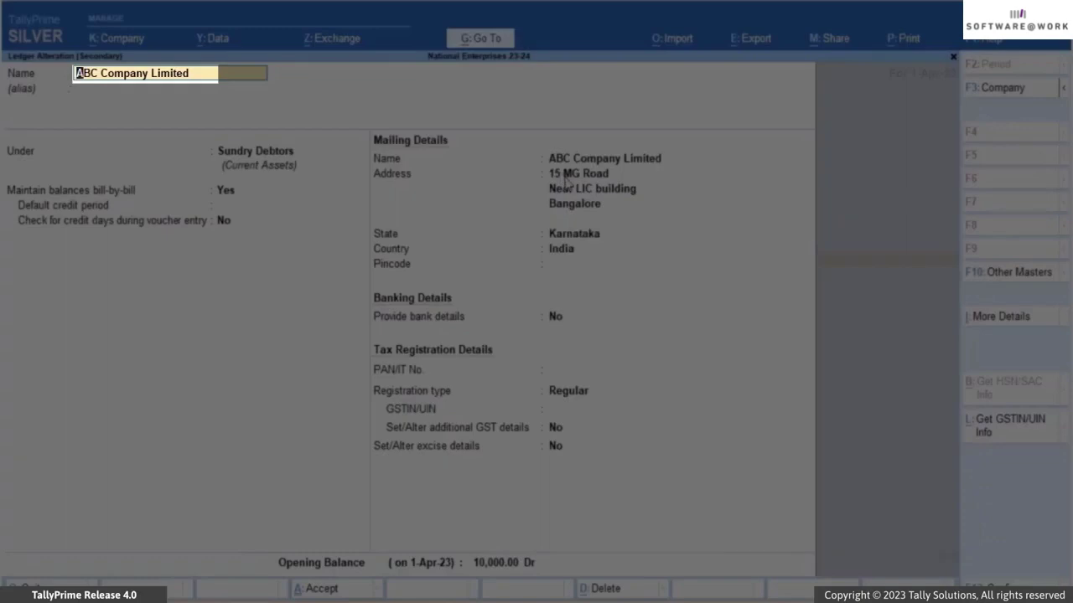
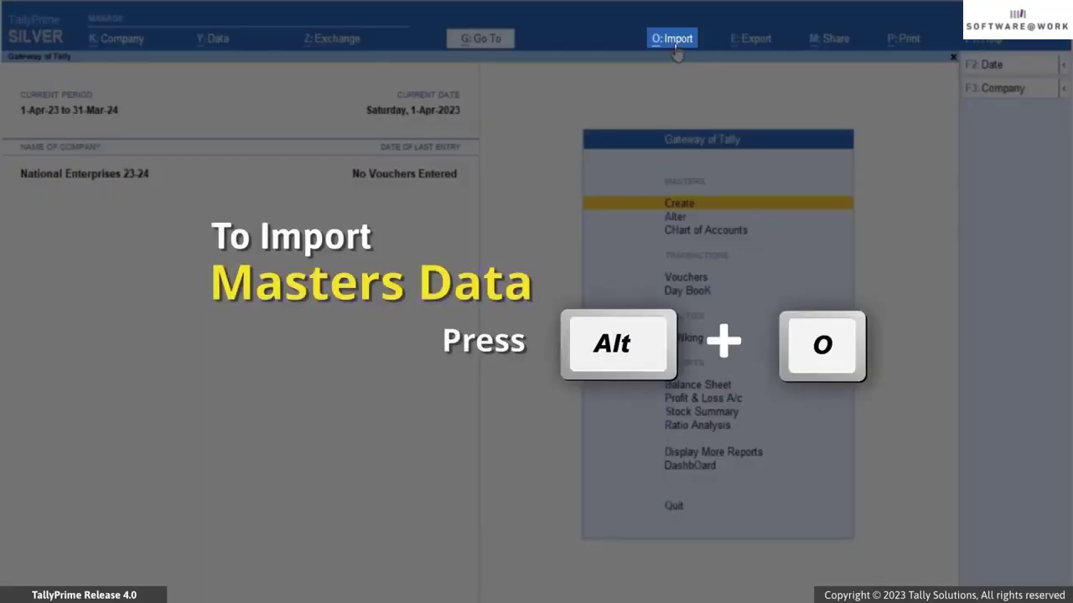
Step: Start a transactions import in Excel (Spreadsheet) format from AccountingVouchersQ1.xlsx, using the Accounting Voucher worksheet
click(676, 48)
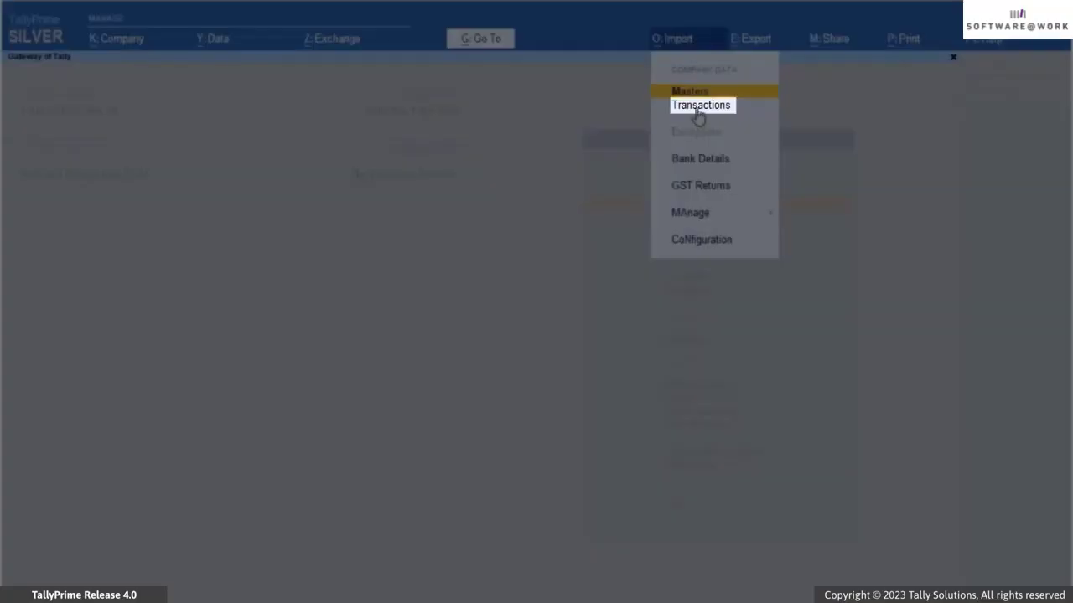
click(698, 112)
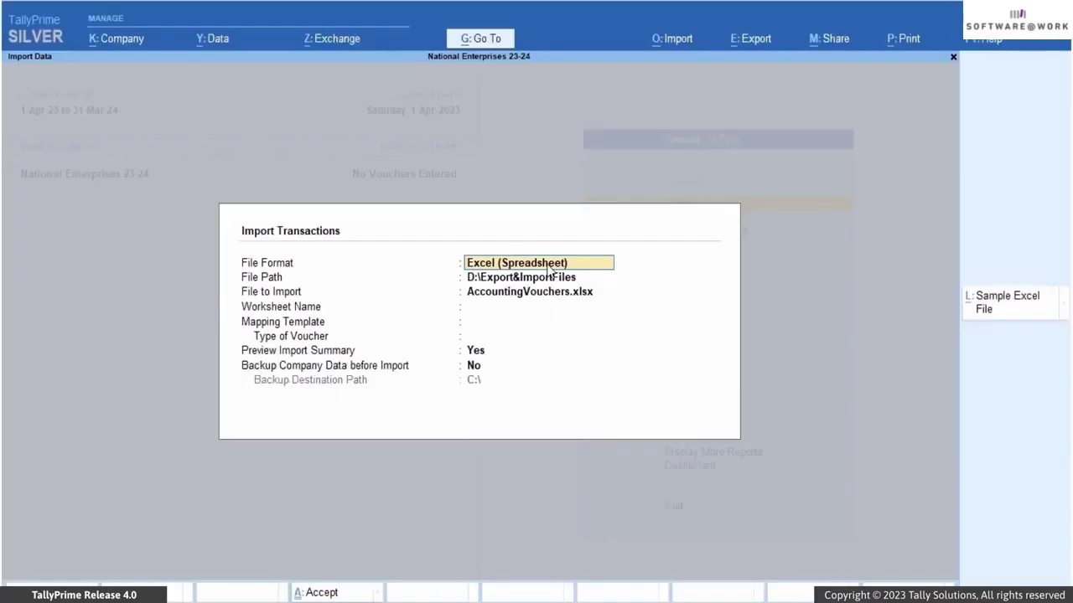
key(Return)
key(Return)
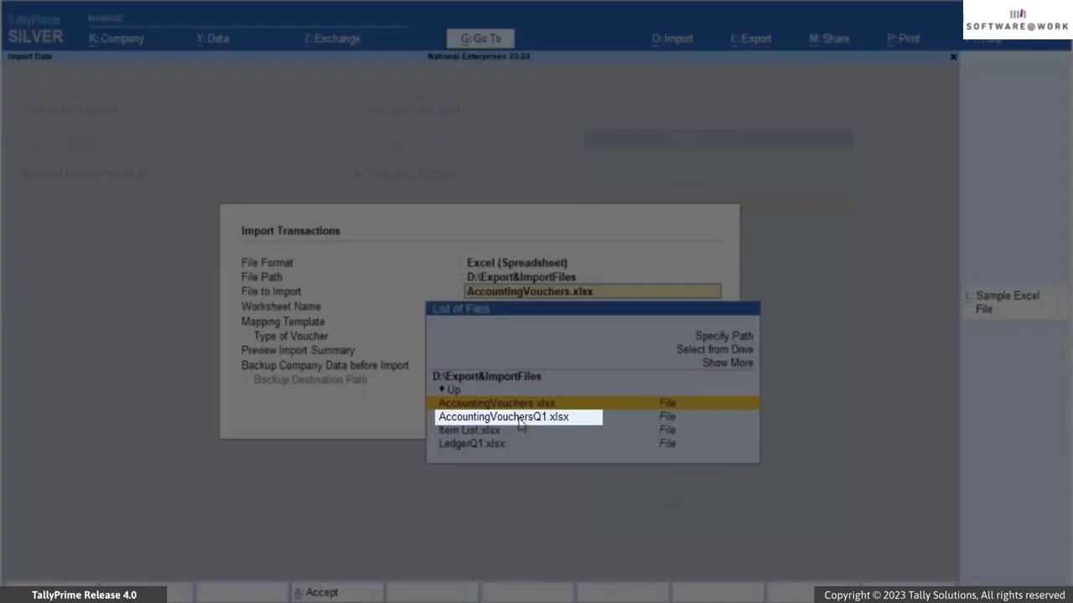
click(521, 419)
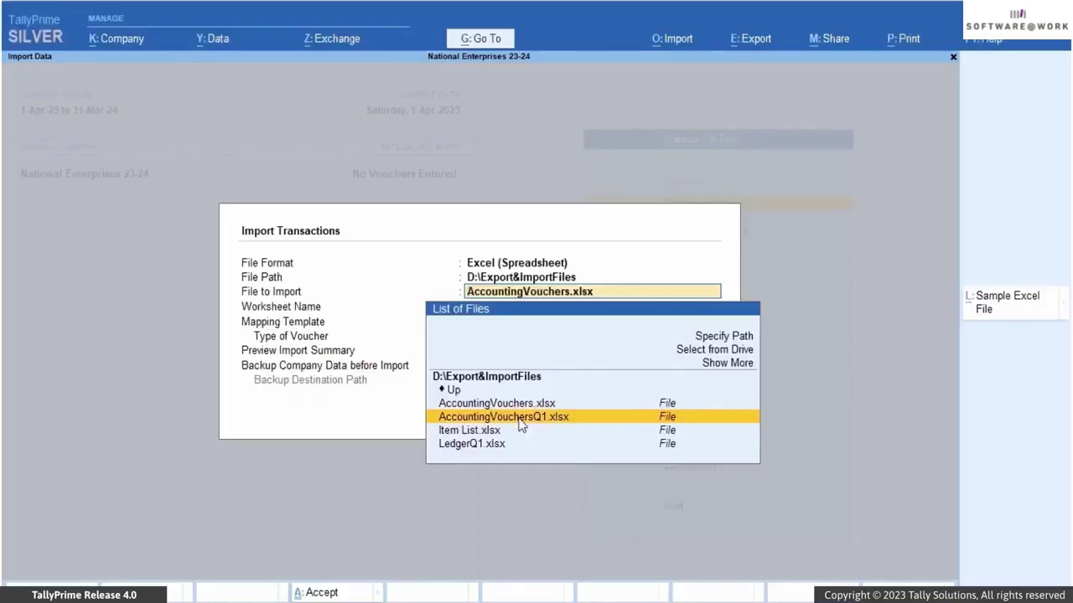
click(521, 419)
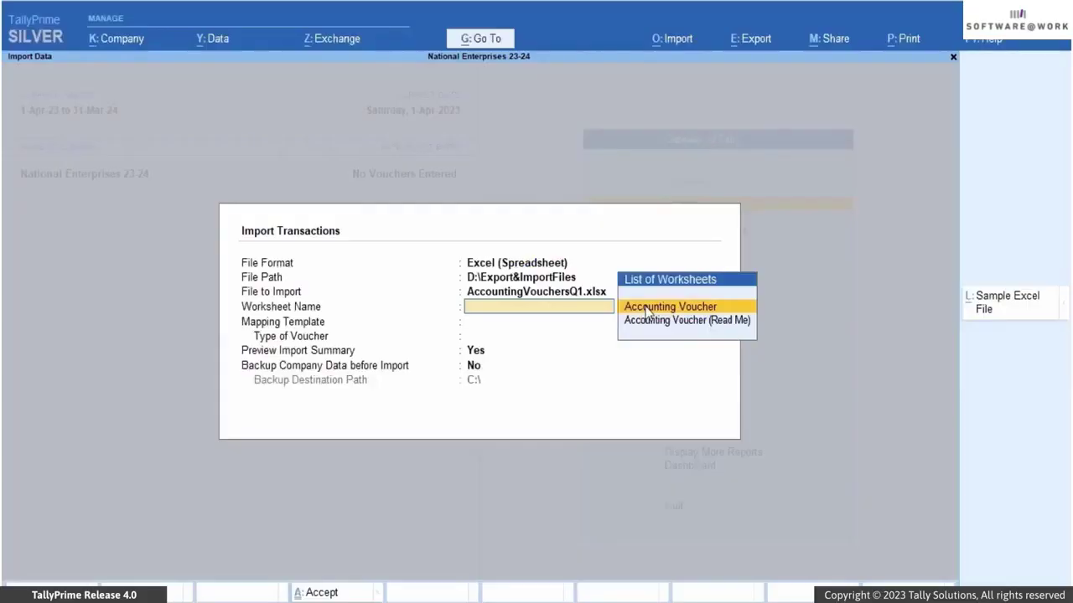
click(645, 307)
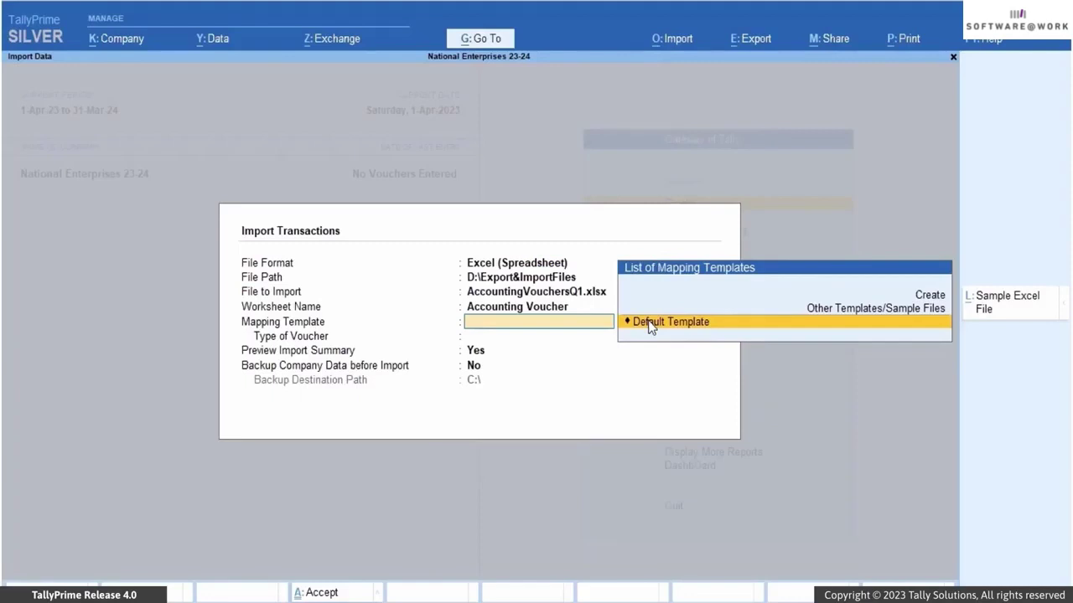
Step: Use the Default Template, keep the import preview enabled and the company backup disabled, and import the vouchers
click(652, 326)
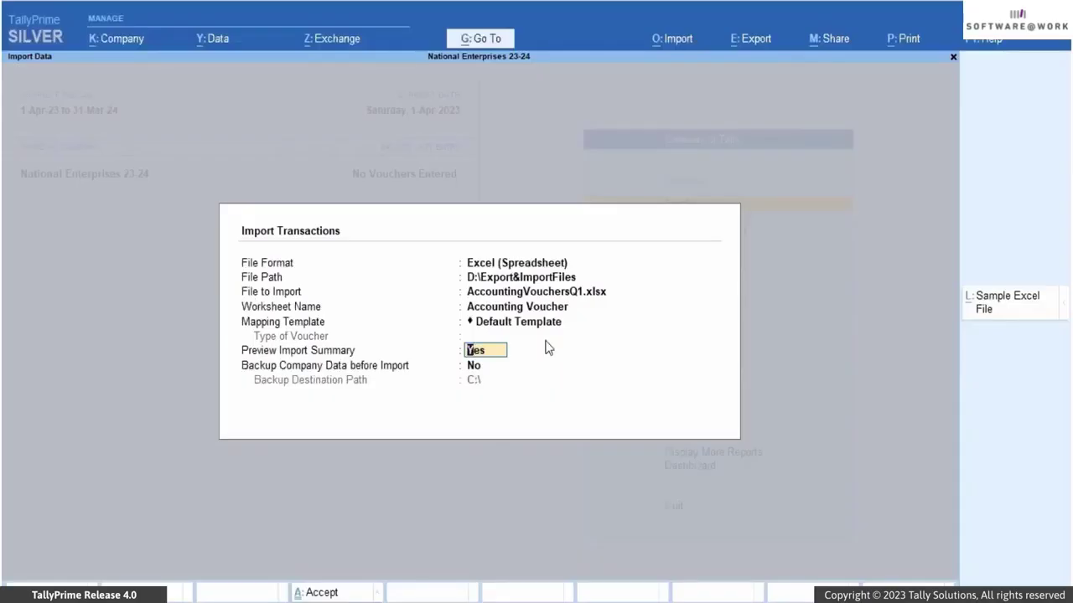
click(497, 369)
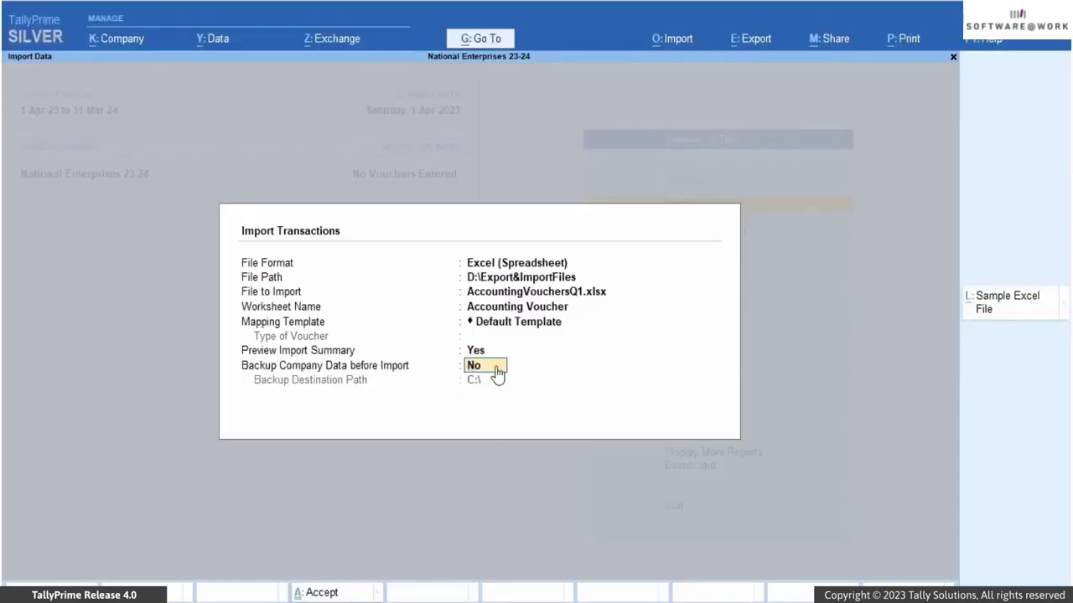
key(Return)
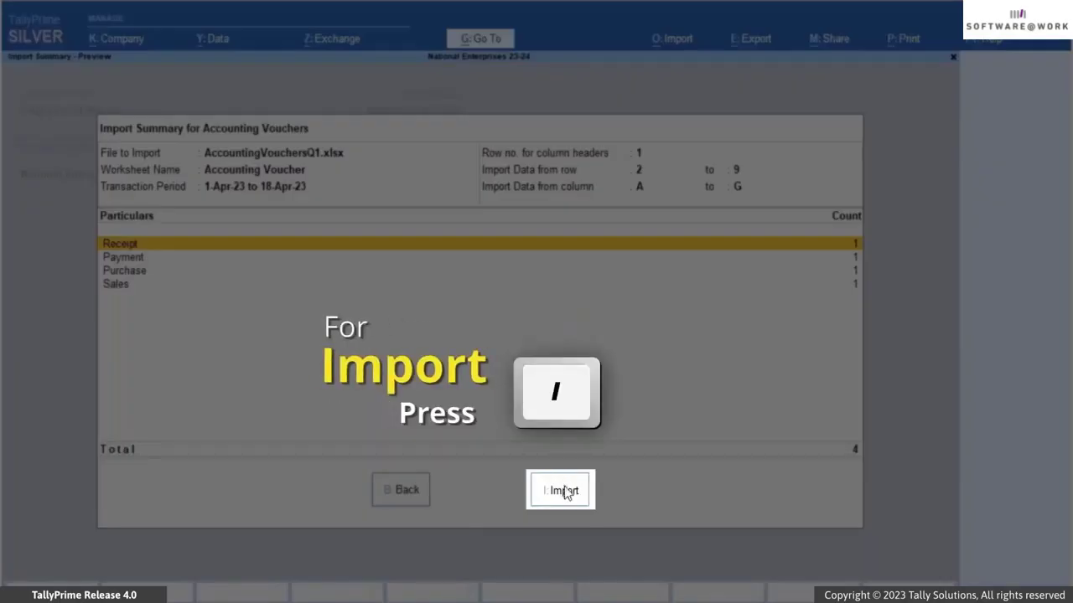
click(564, 491)
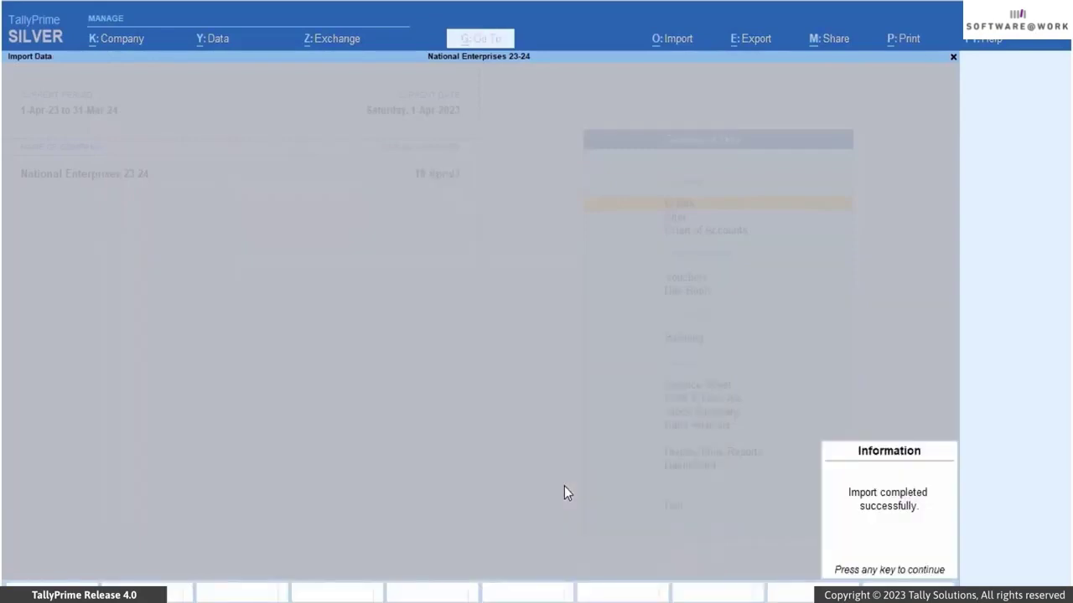
key(Return)
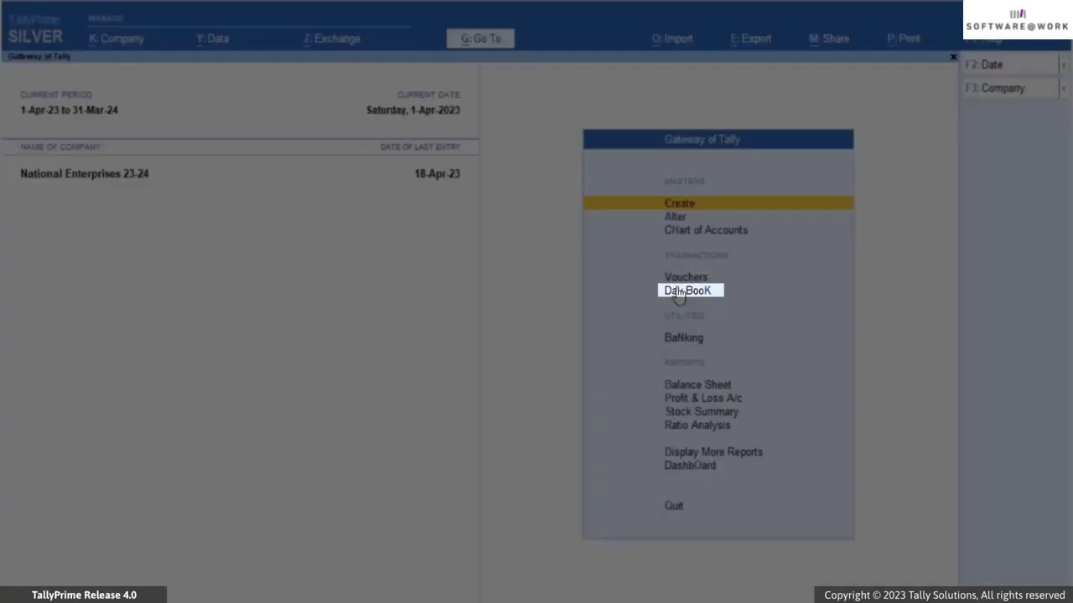
Step: Clear the Day Book's period dates to list all vouchers, and open the National Traders receipt to check its imported details
click(677, 293)
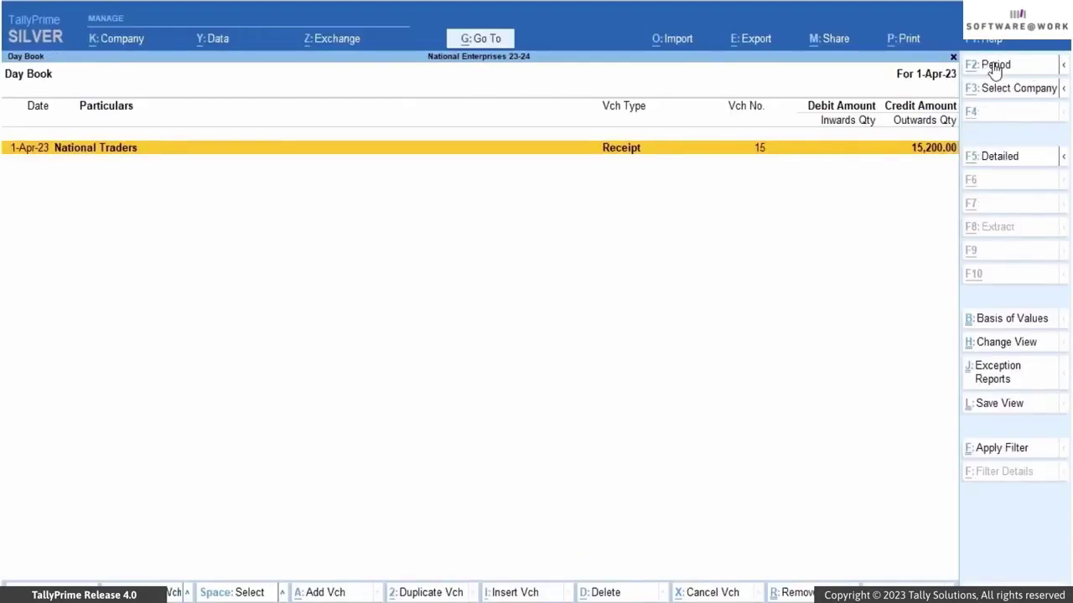
alt+click(994, 72)
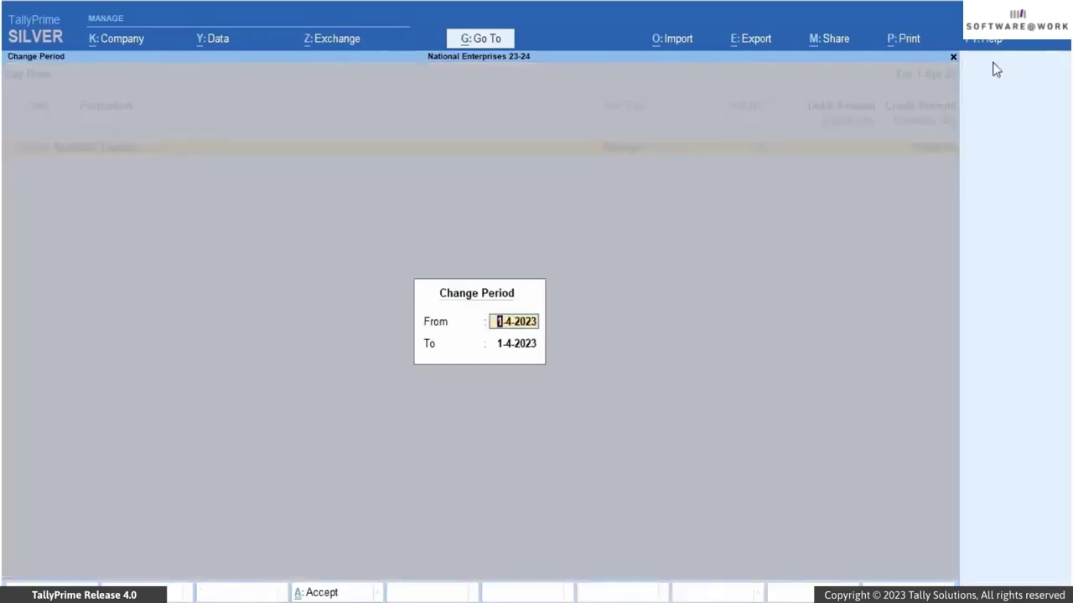
key(BackSpace)
key(Return)
key(BackSpace)
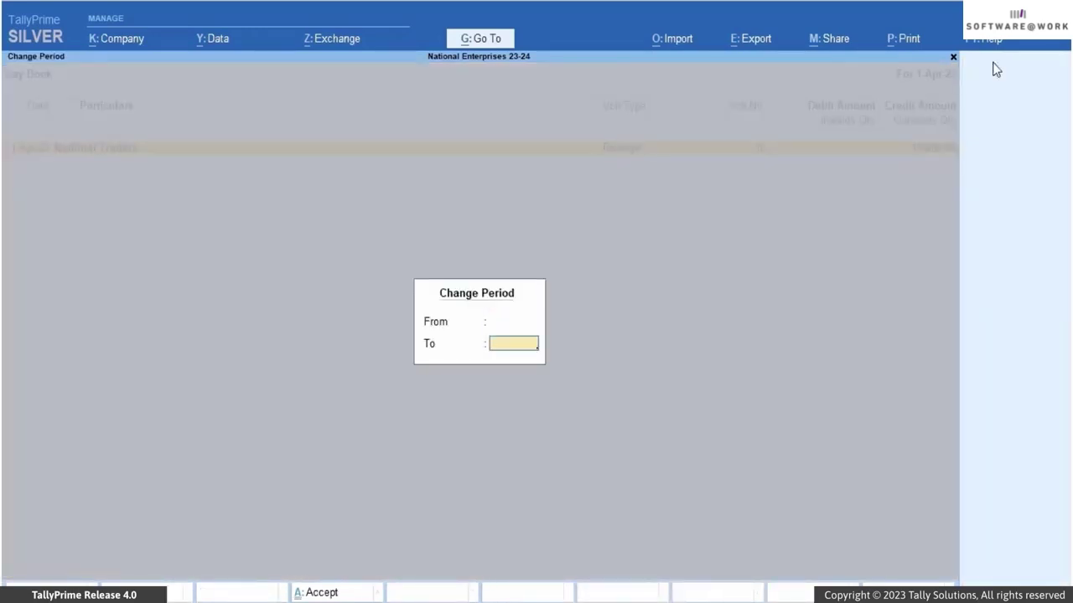
key(Return)
key(Return)
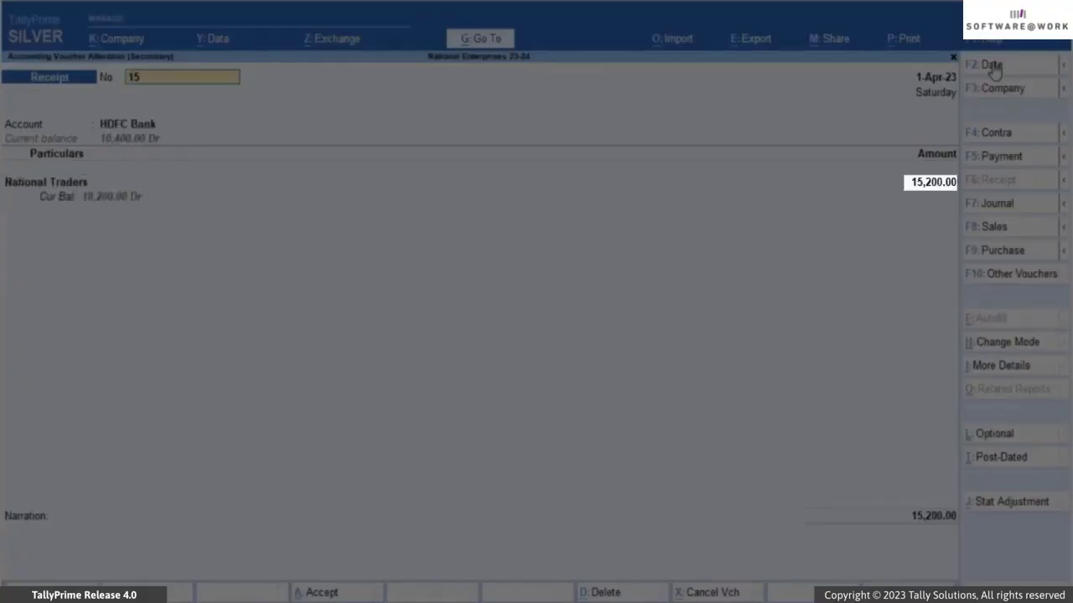
key(Escape)
key(y)
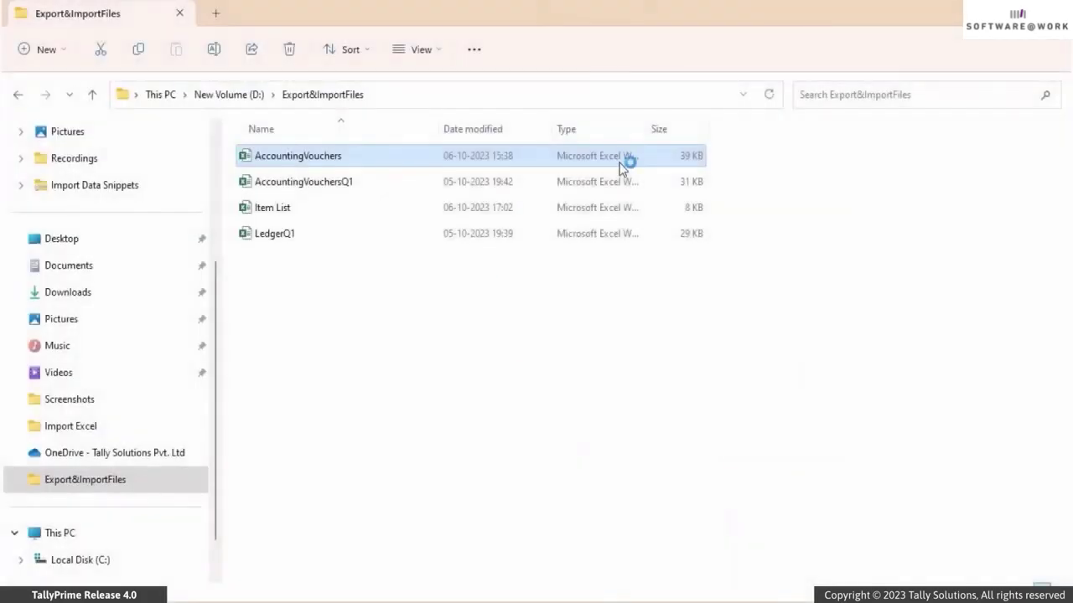
Step: Open the AccountingVouchers workbook, and start a transactions import in Excel format from AccountingVouchers.xlsx with the Accounting Voucher worksheet
double_click(619, 162)
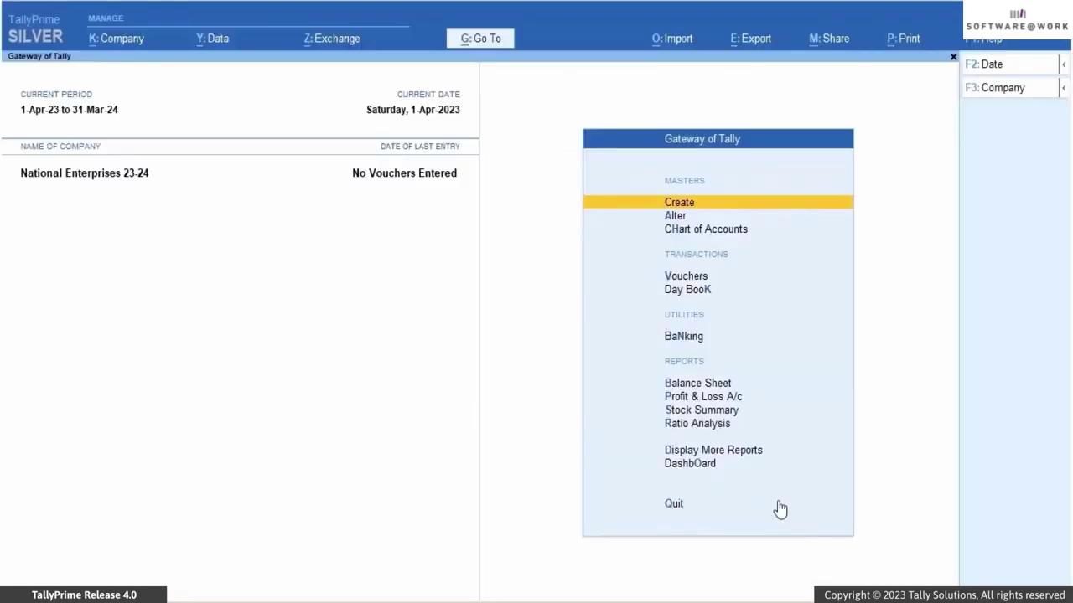
click(683, 42)
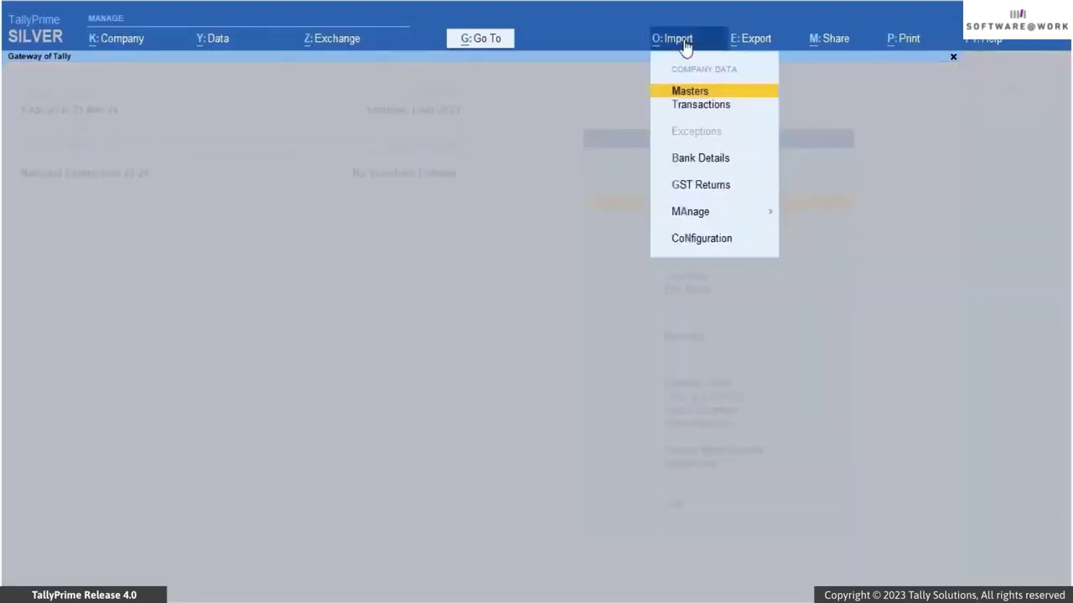
click(683, 104)
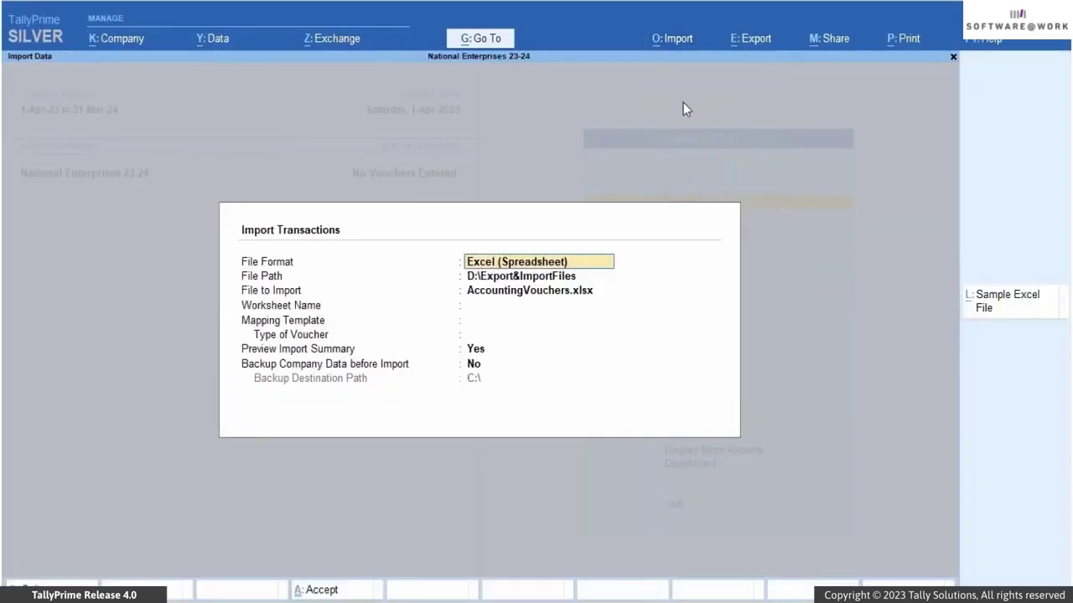
key(Return)
key(Return)
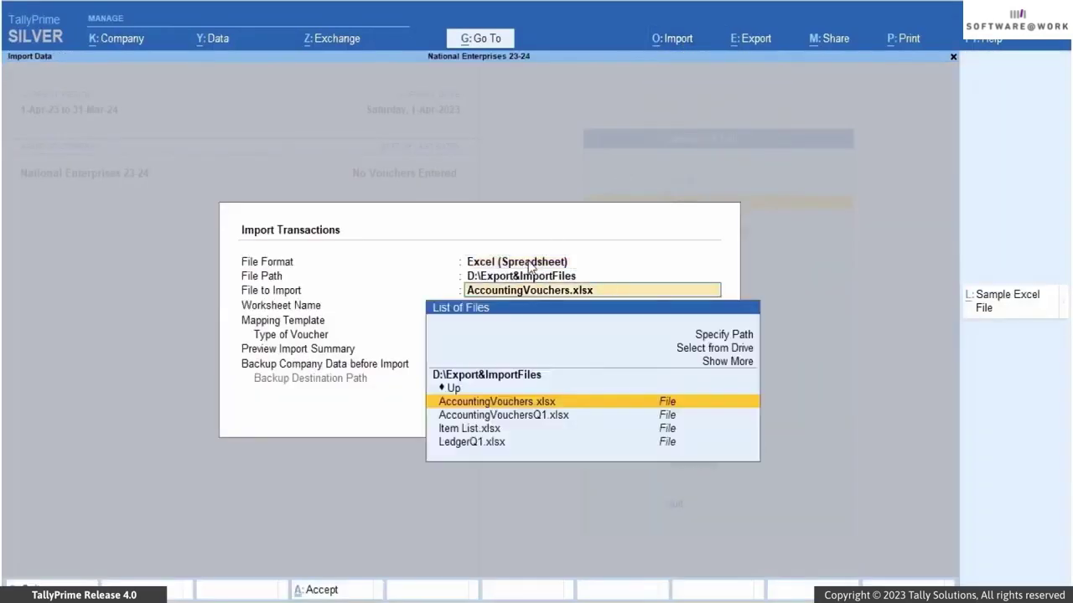
click(507, 402)
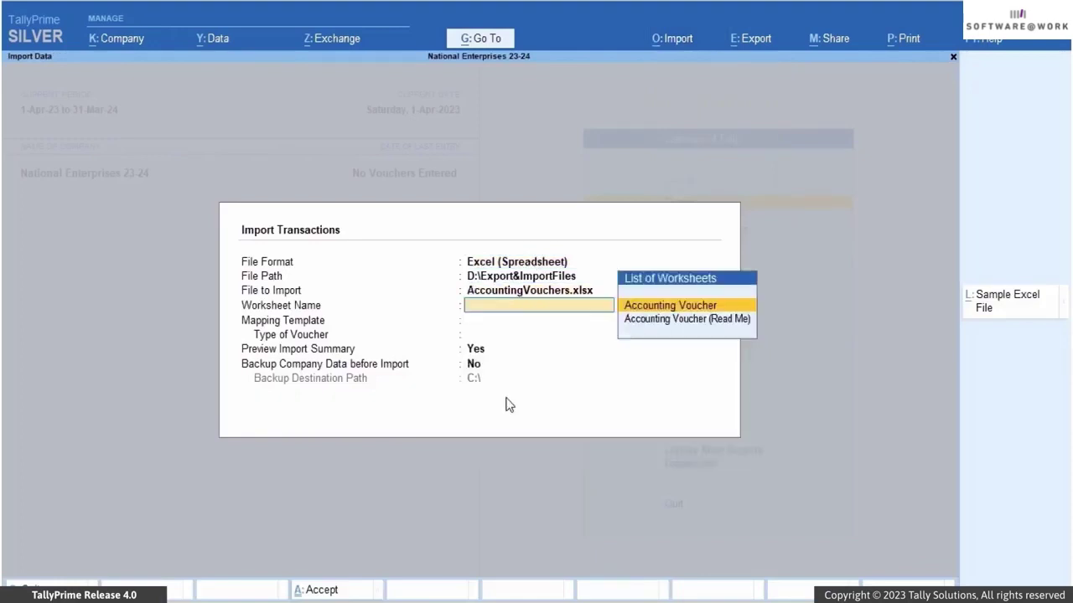
click(630, 307)
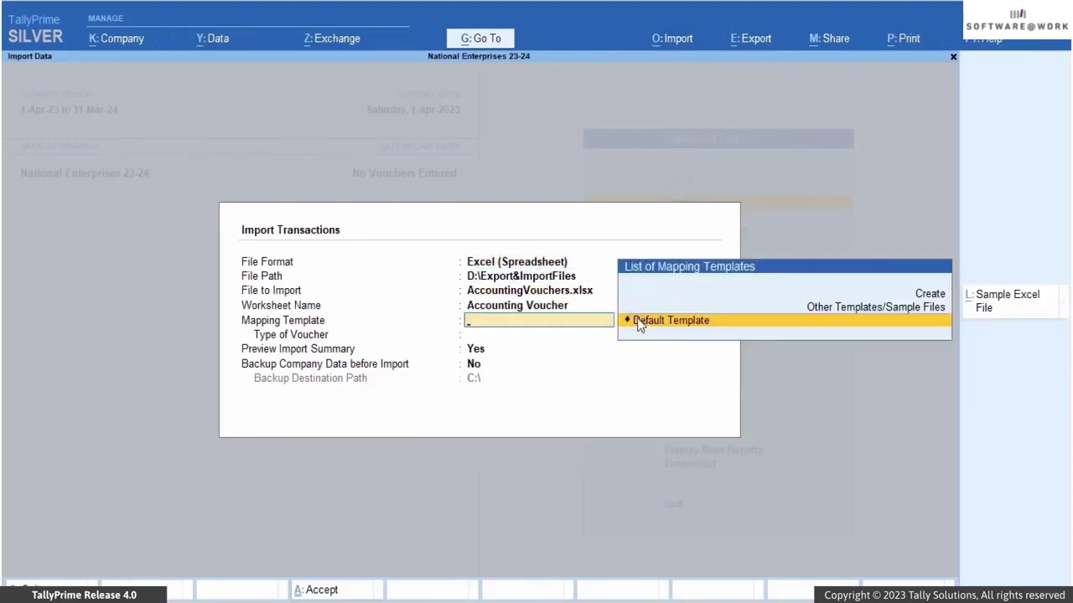
Step: Use the Default Template with the import preview enabled and the company backup disabled, and import the vouchers from AccountingVouchers.xlsx
click(637, 320)
key(Return)
key(Return)
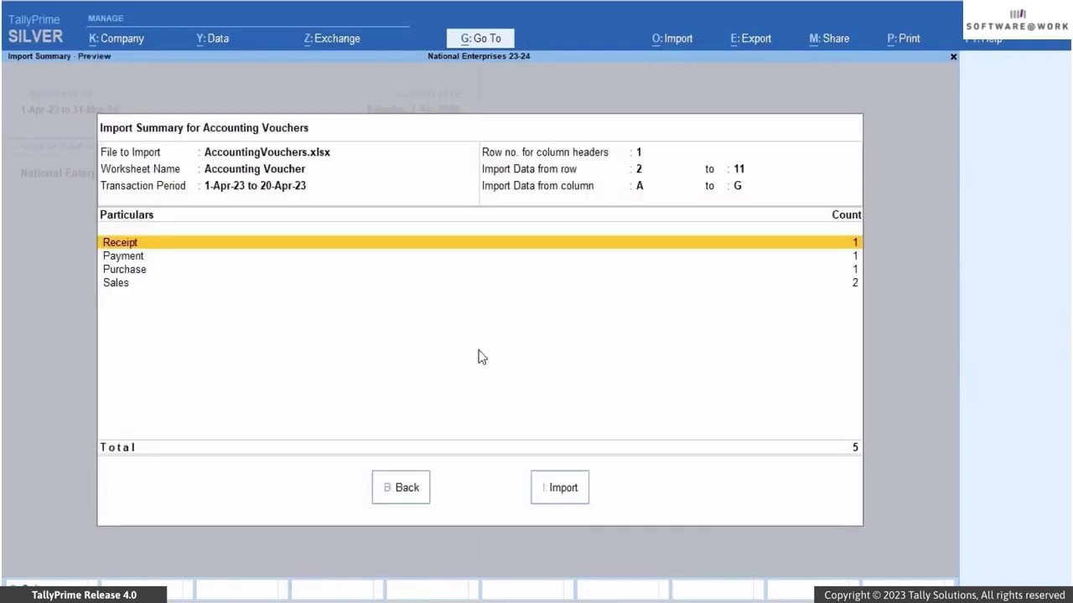
click(579, 494)
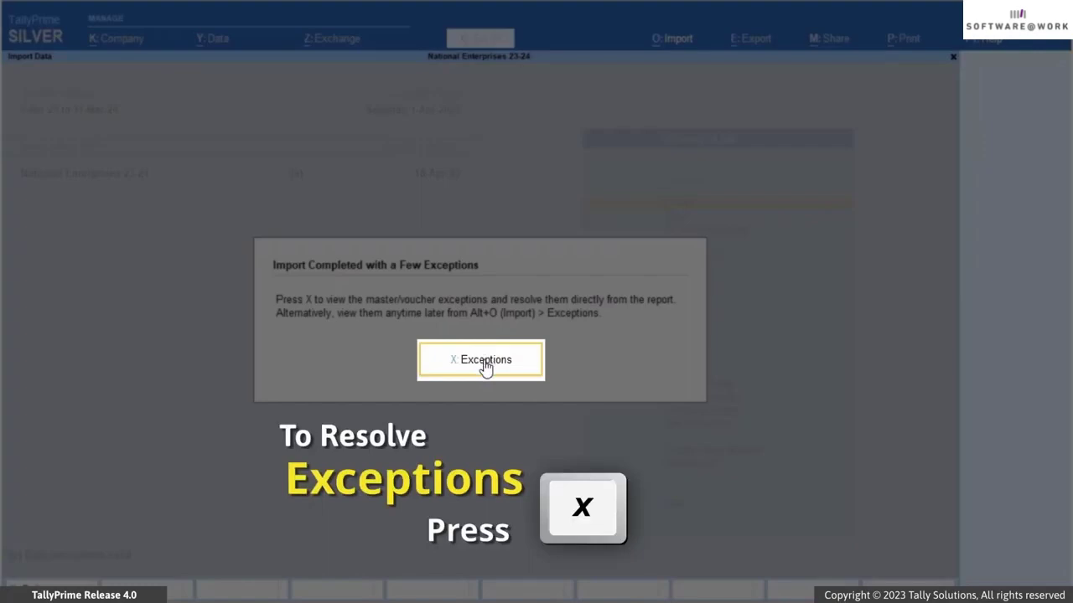
Step: View the import exceptions and drill down from "Referenced master is missing" to the missing United Traders ledger
key(x)
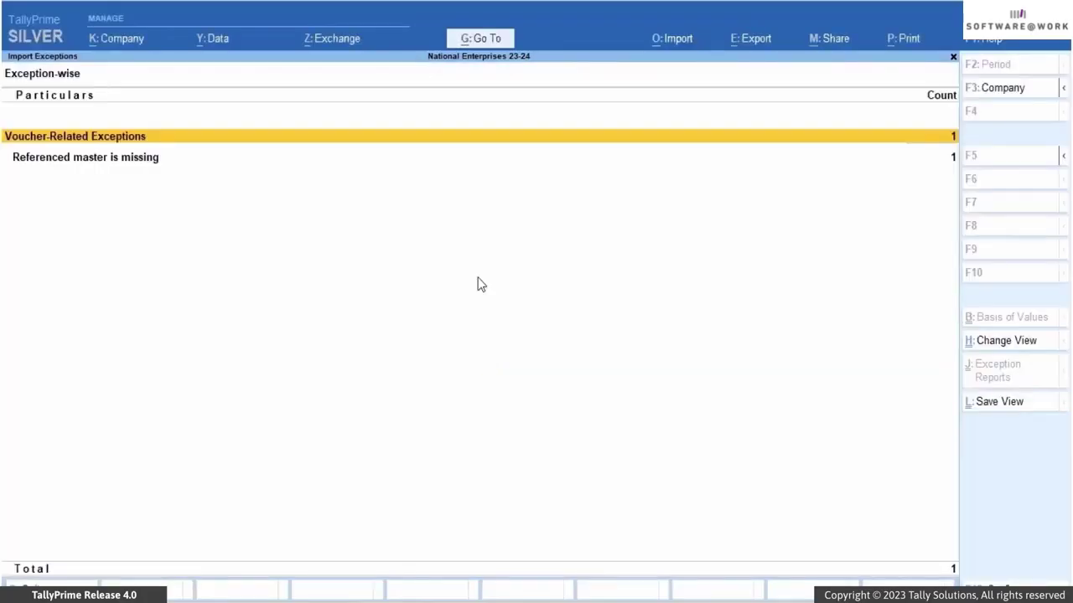
double_click(497, 159)
double_click(495, 165)
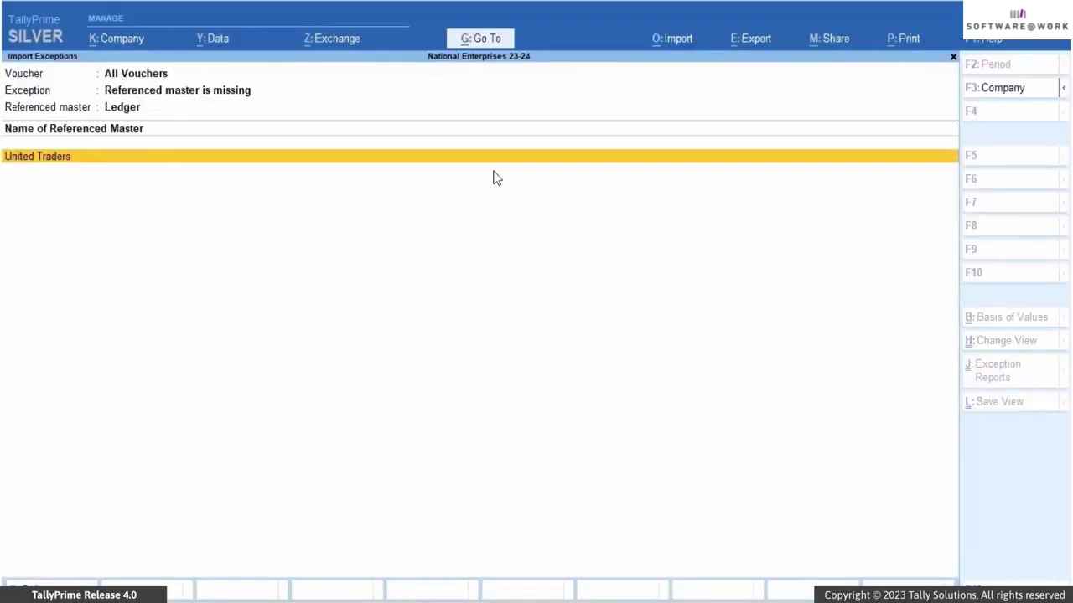
double_click(488, 160)
Step: Create the missing United Traders ledger under Sundry Debtors and return from the list of missing ledgers
click(271, 186)
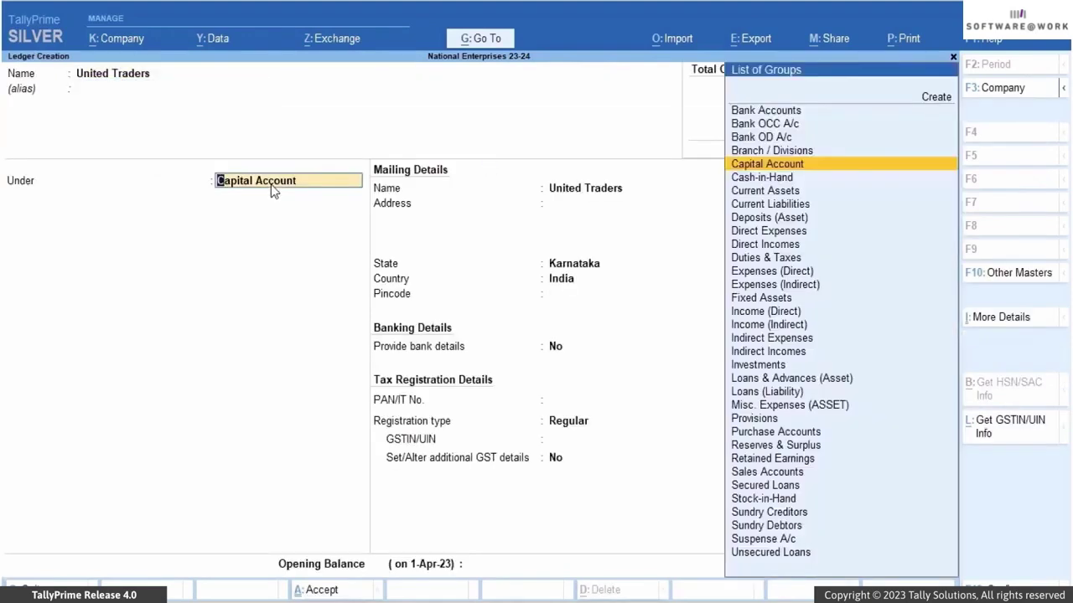
text(SUN)
click(769, 127)
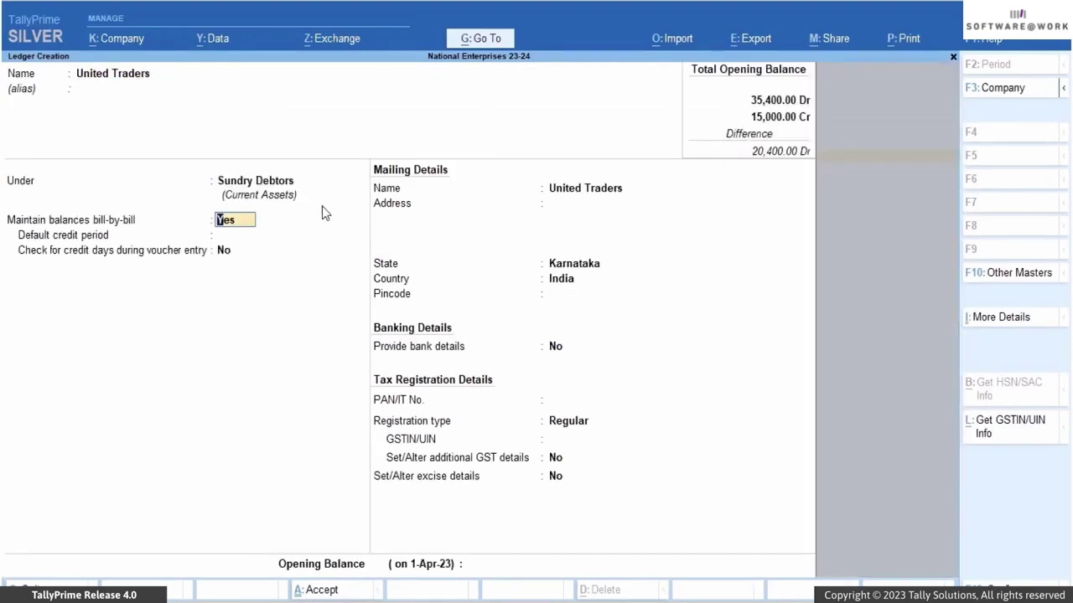
key(ctrl+a)
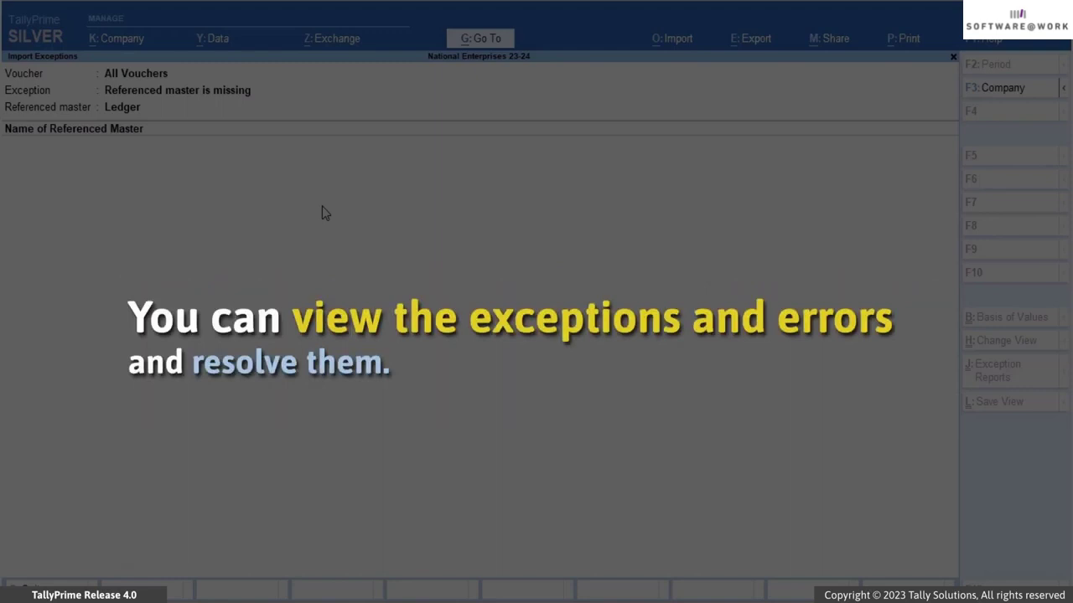
key(Escape)
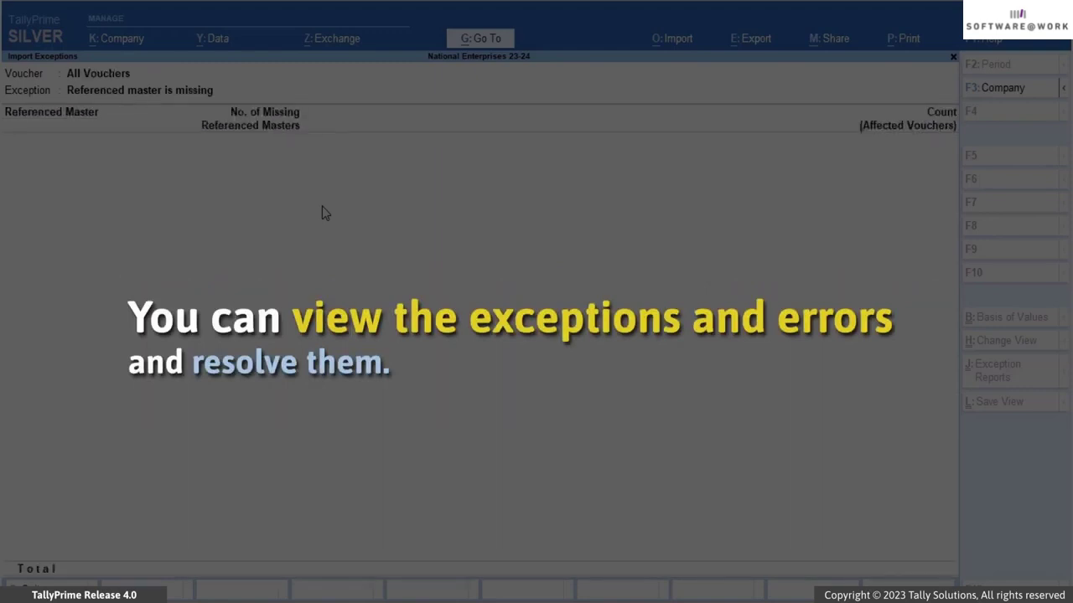